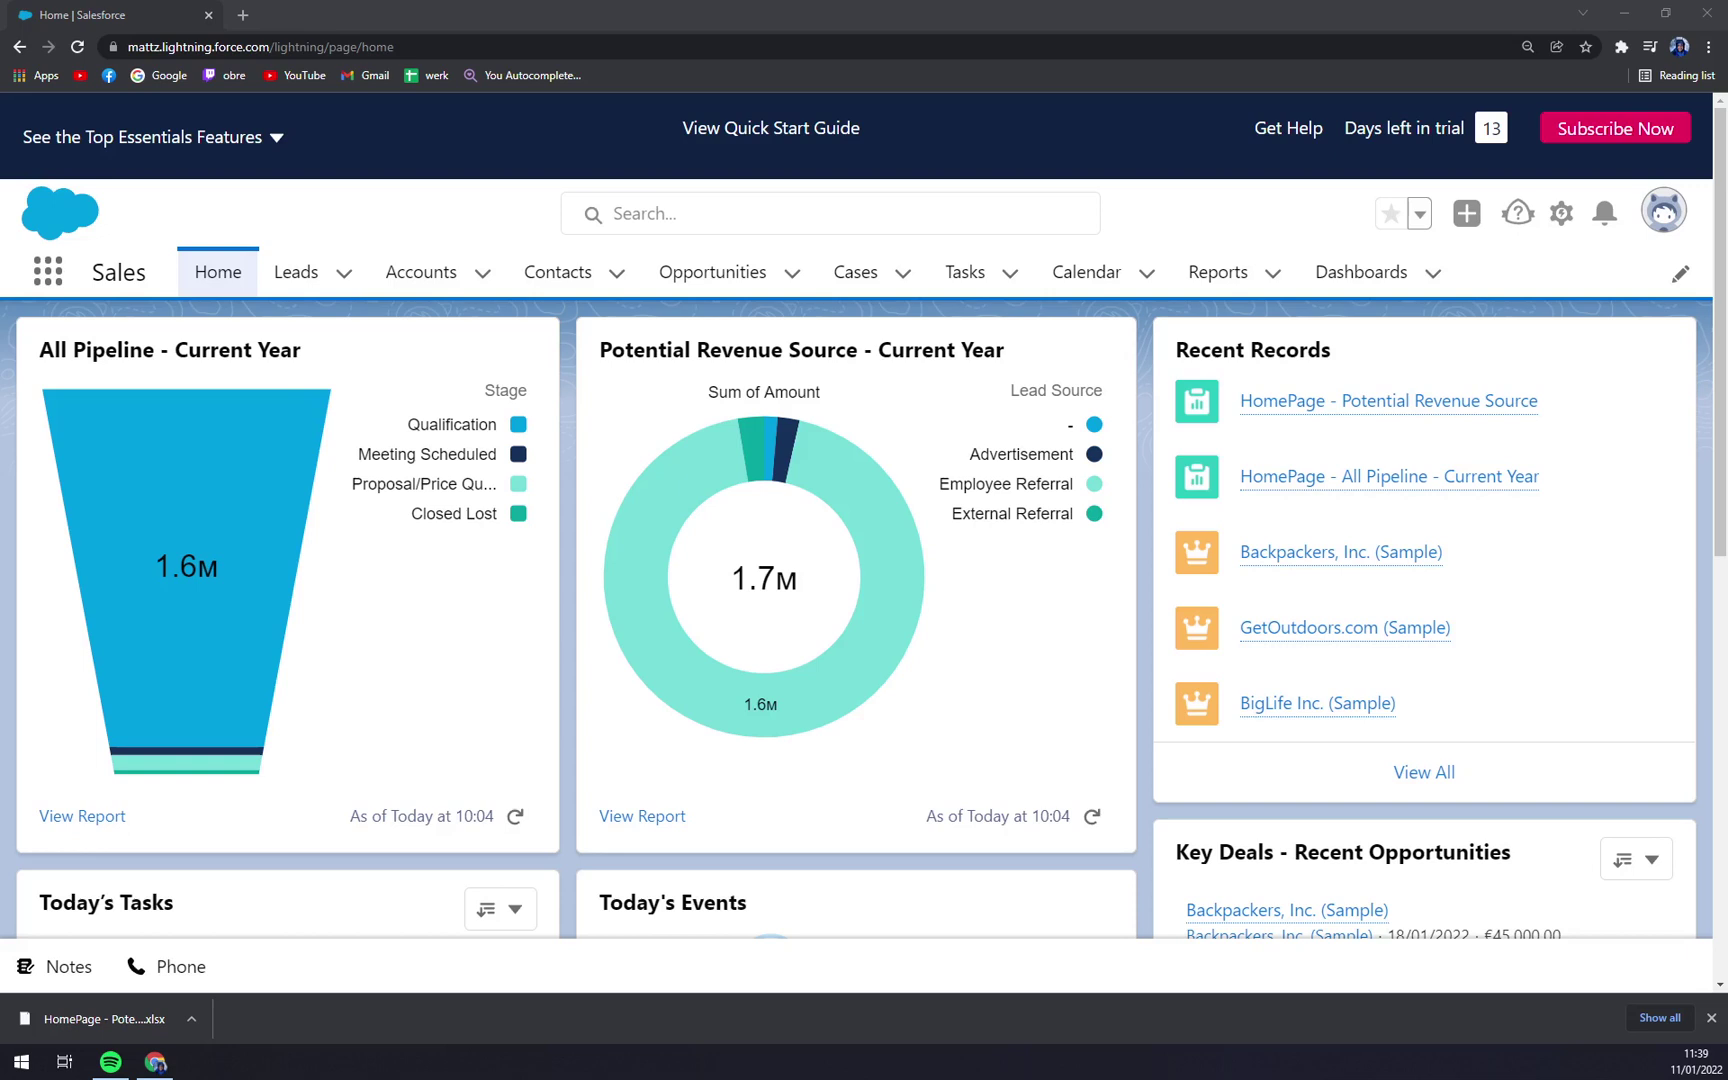
Load the Opportunities Recently Viewed list showing six sample opportunities.
{"action": "left_click", "coordinate": [541, 176]}
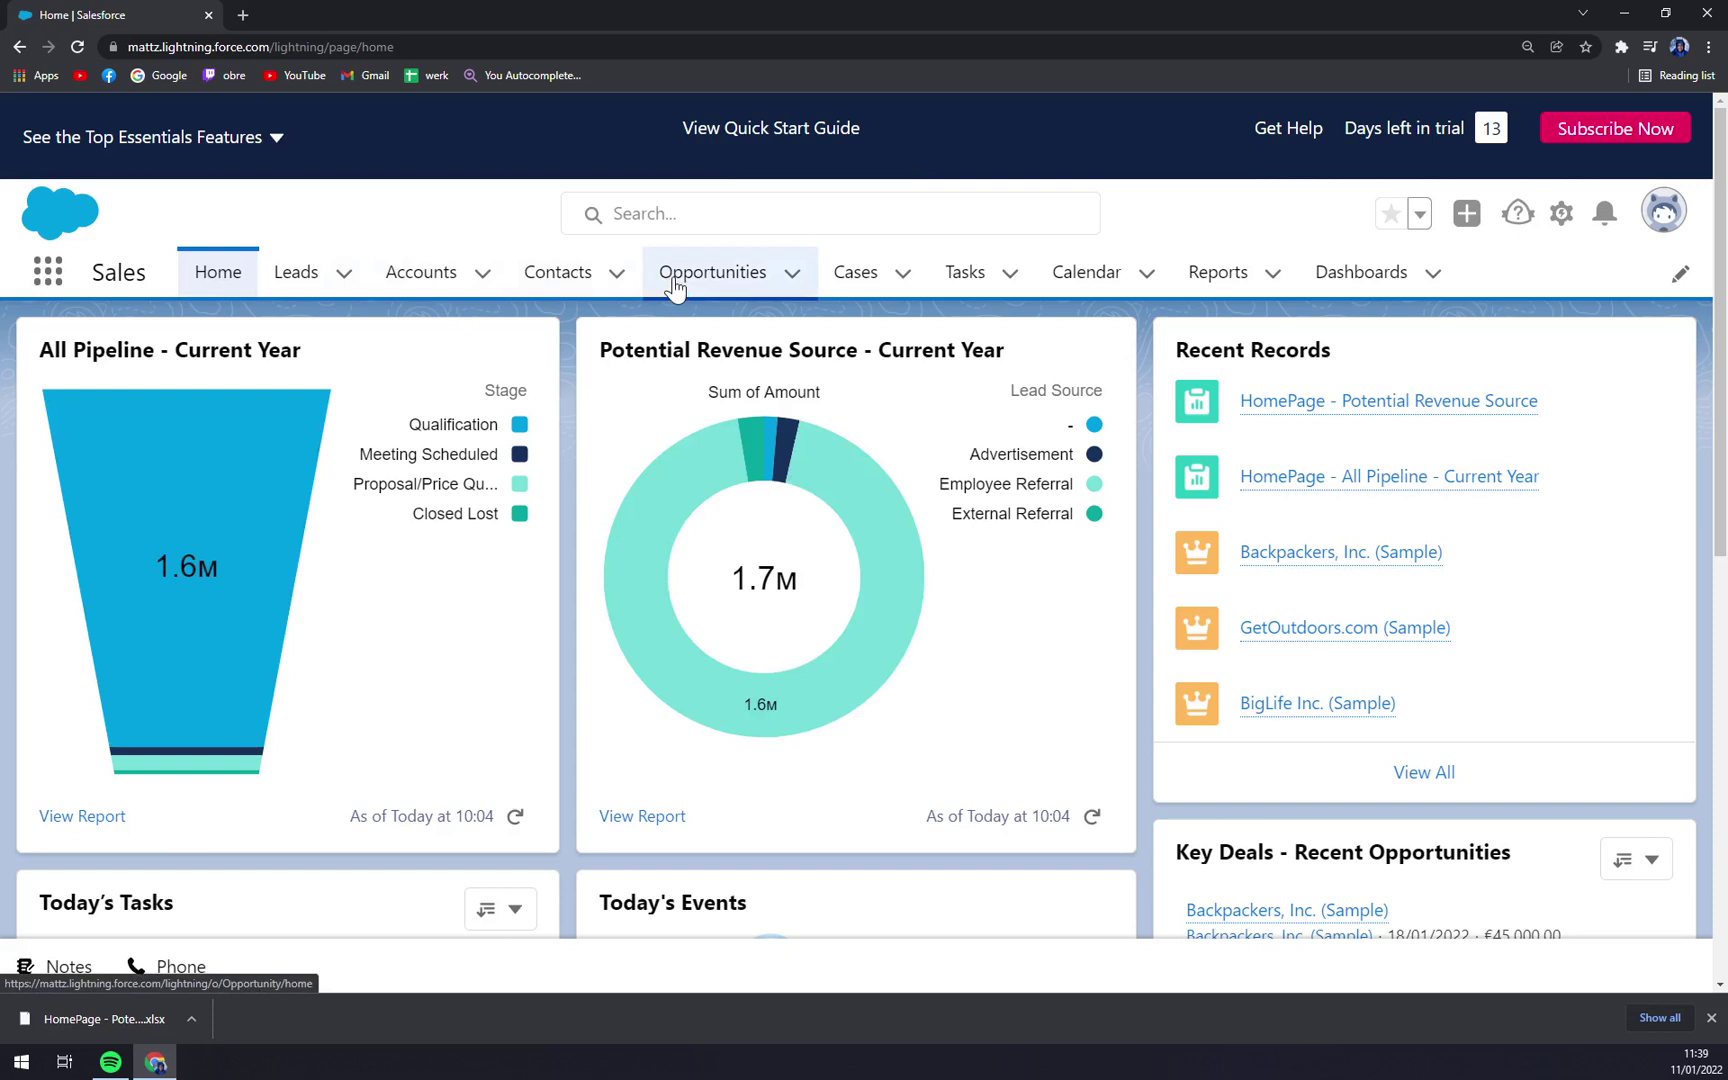
{"action": "left_click", "coordinate": [795, 280]}
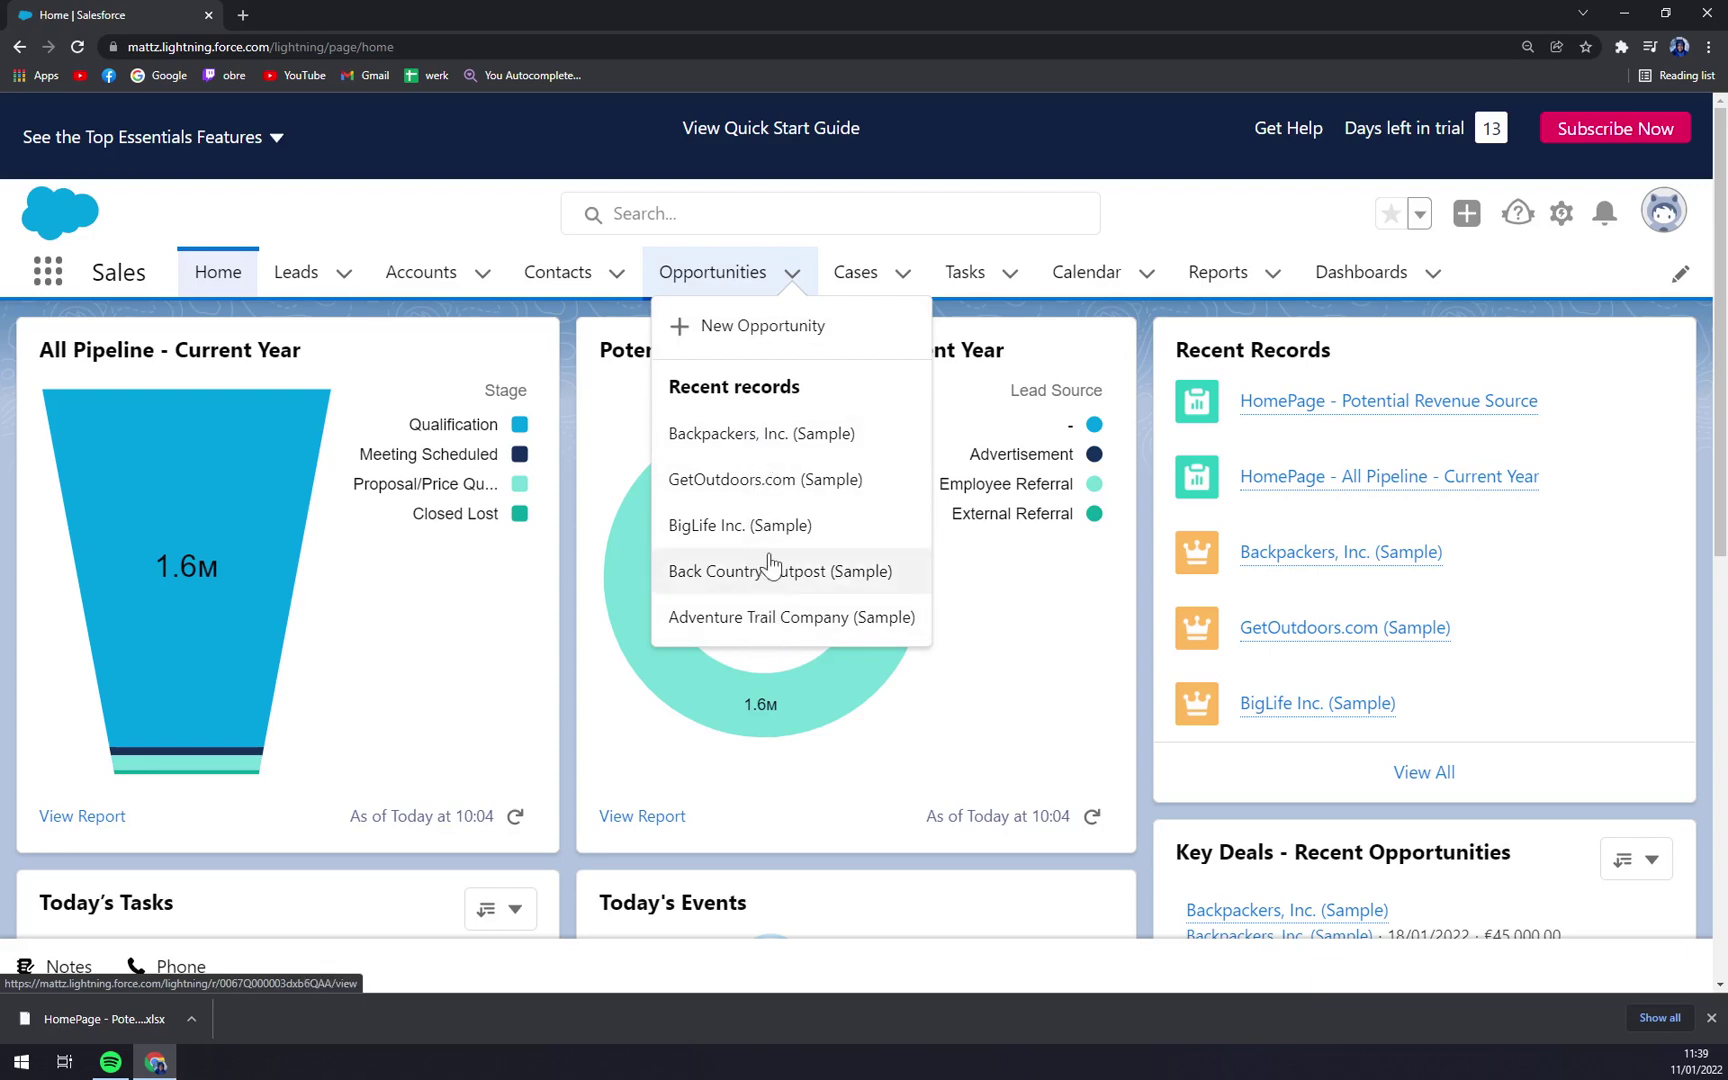
{"action": "left_click", "coordinate": [713, 272]}
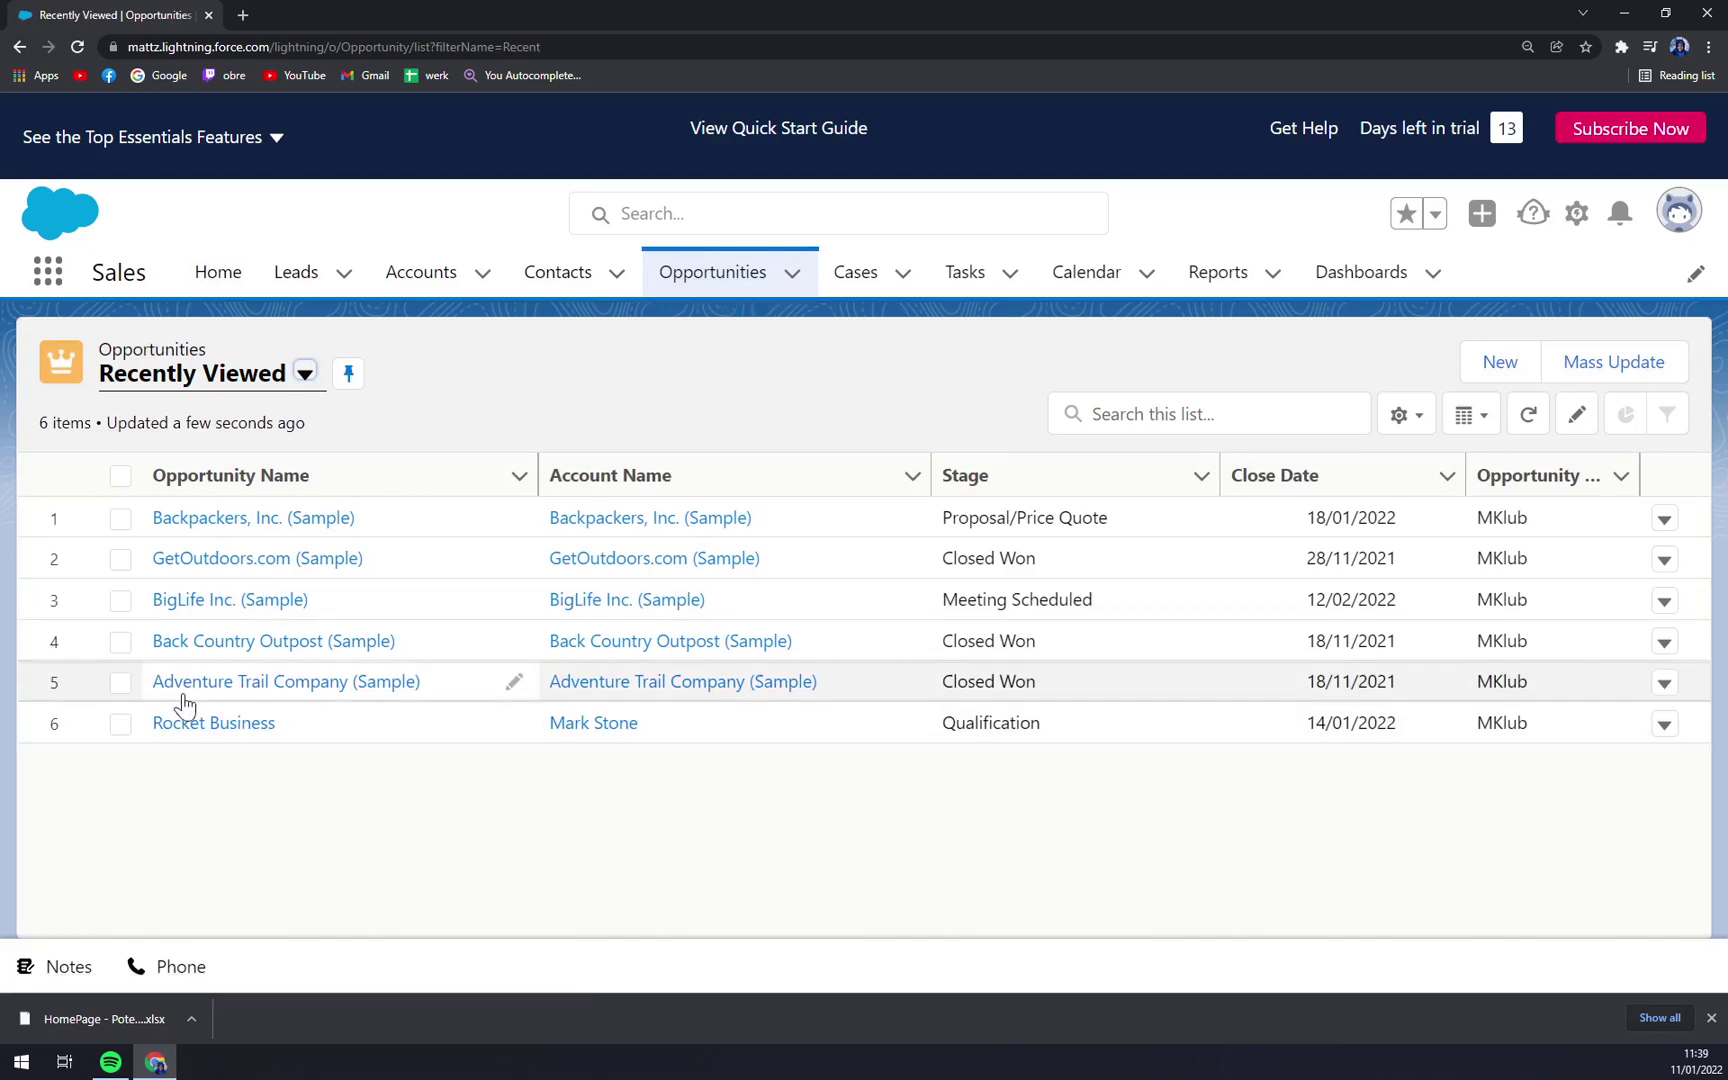
Choose Delete from the Adventure Trail Company (Sample) row's action menu and confirm it.
{"action": "left_click", "coordinate": [121, 684]}
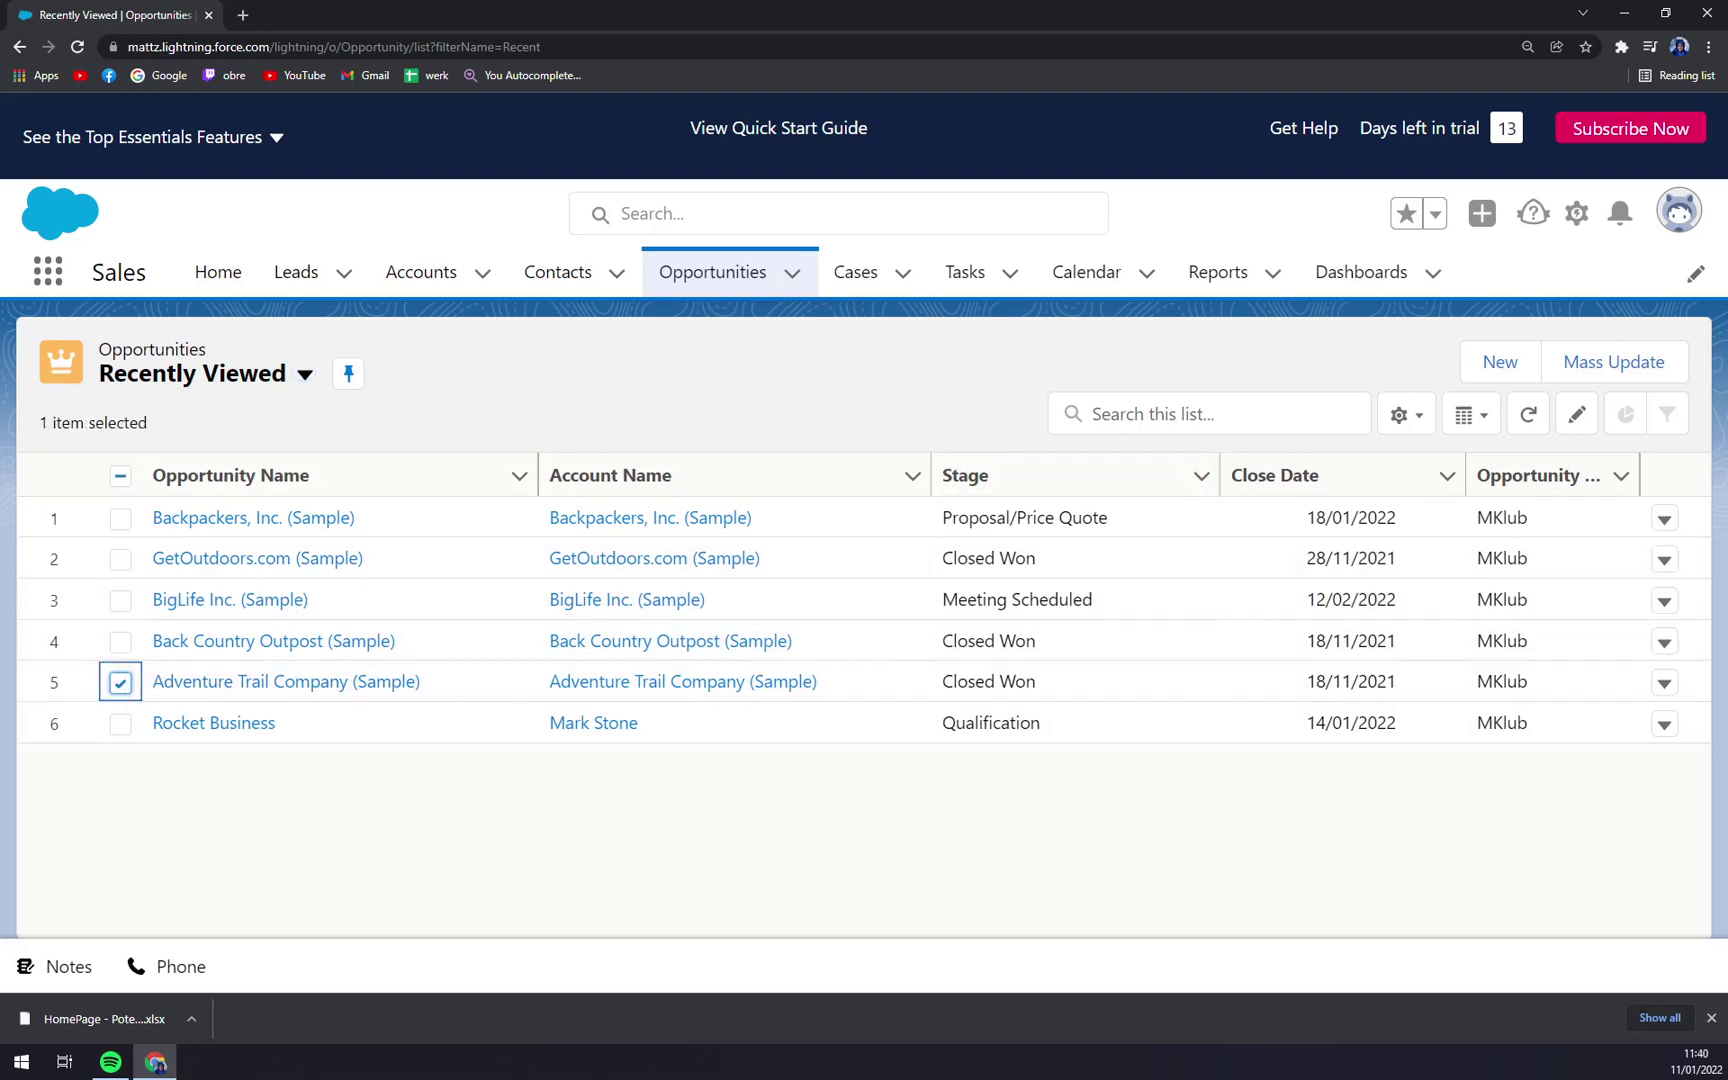
{"action": "left_click", "coordinate": [1410, 414]}
{"action": "left_click", "coordinate": [1420, 414]}
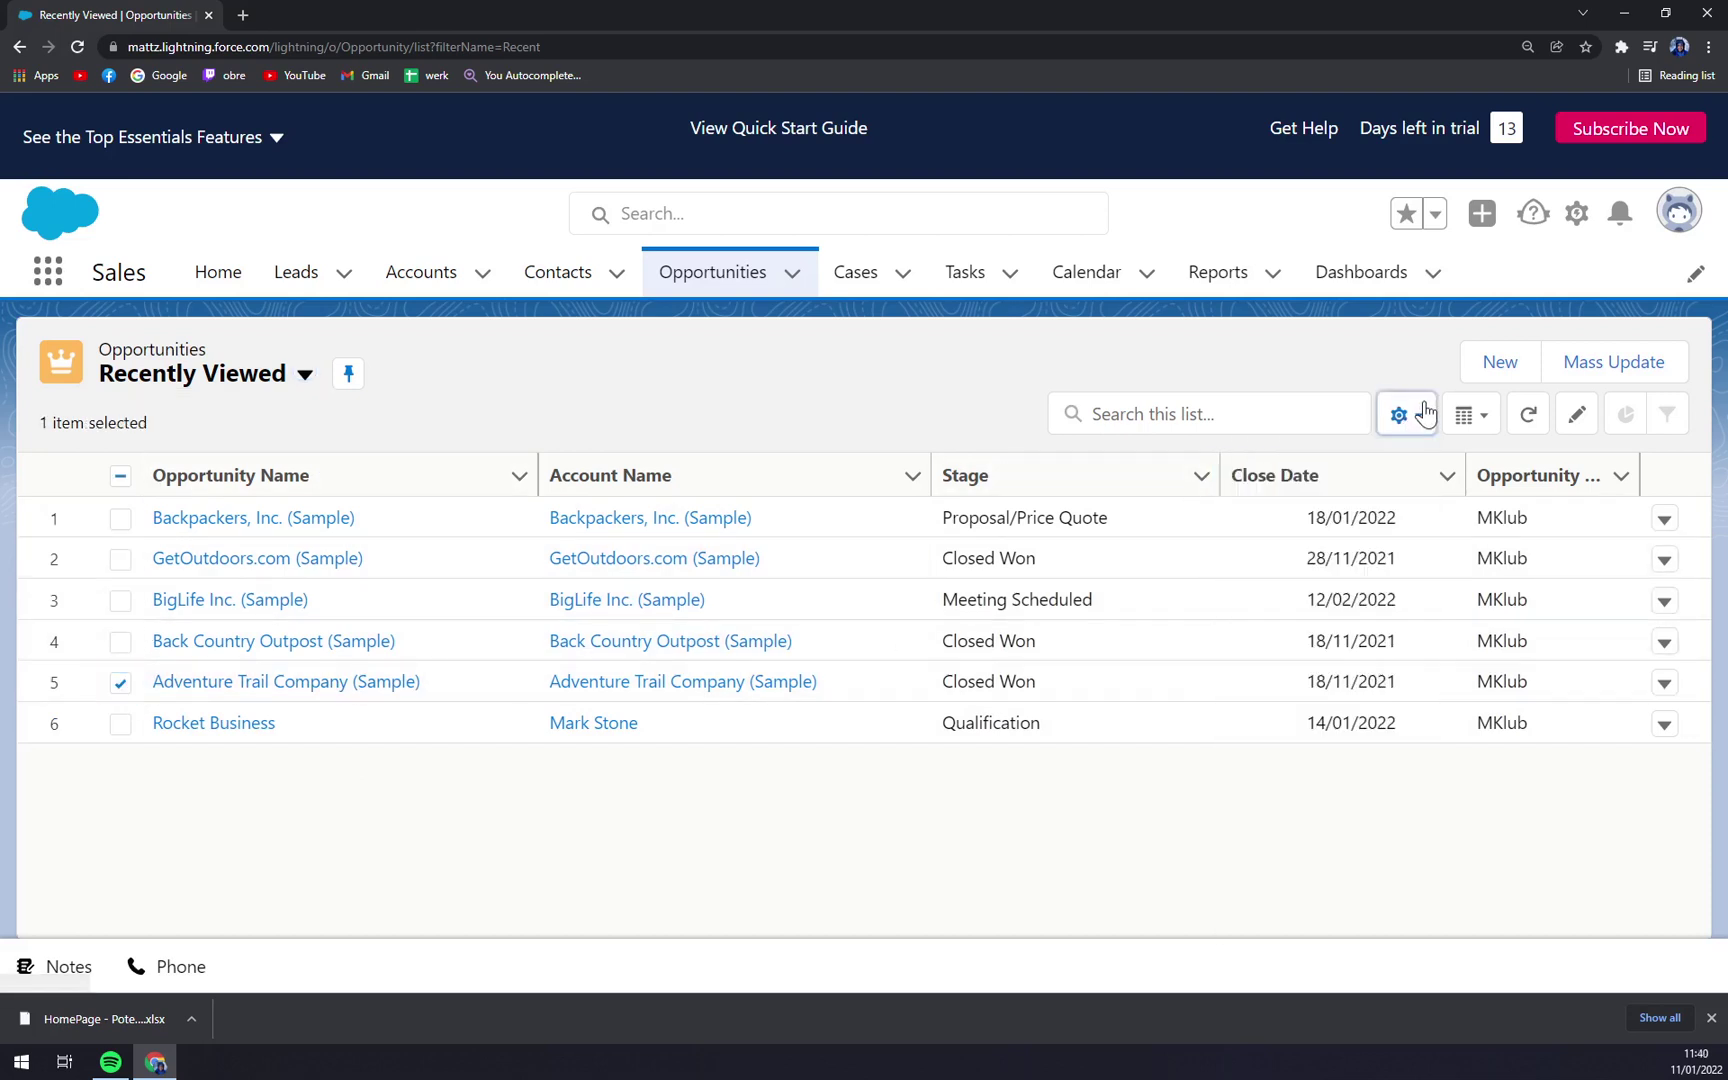
{"action": "left_click", "coordinate": [120, 683]}
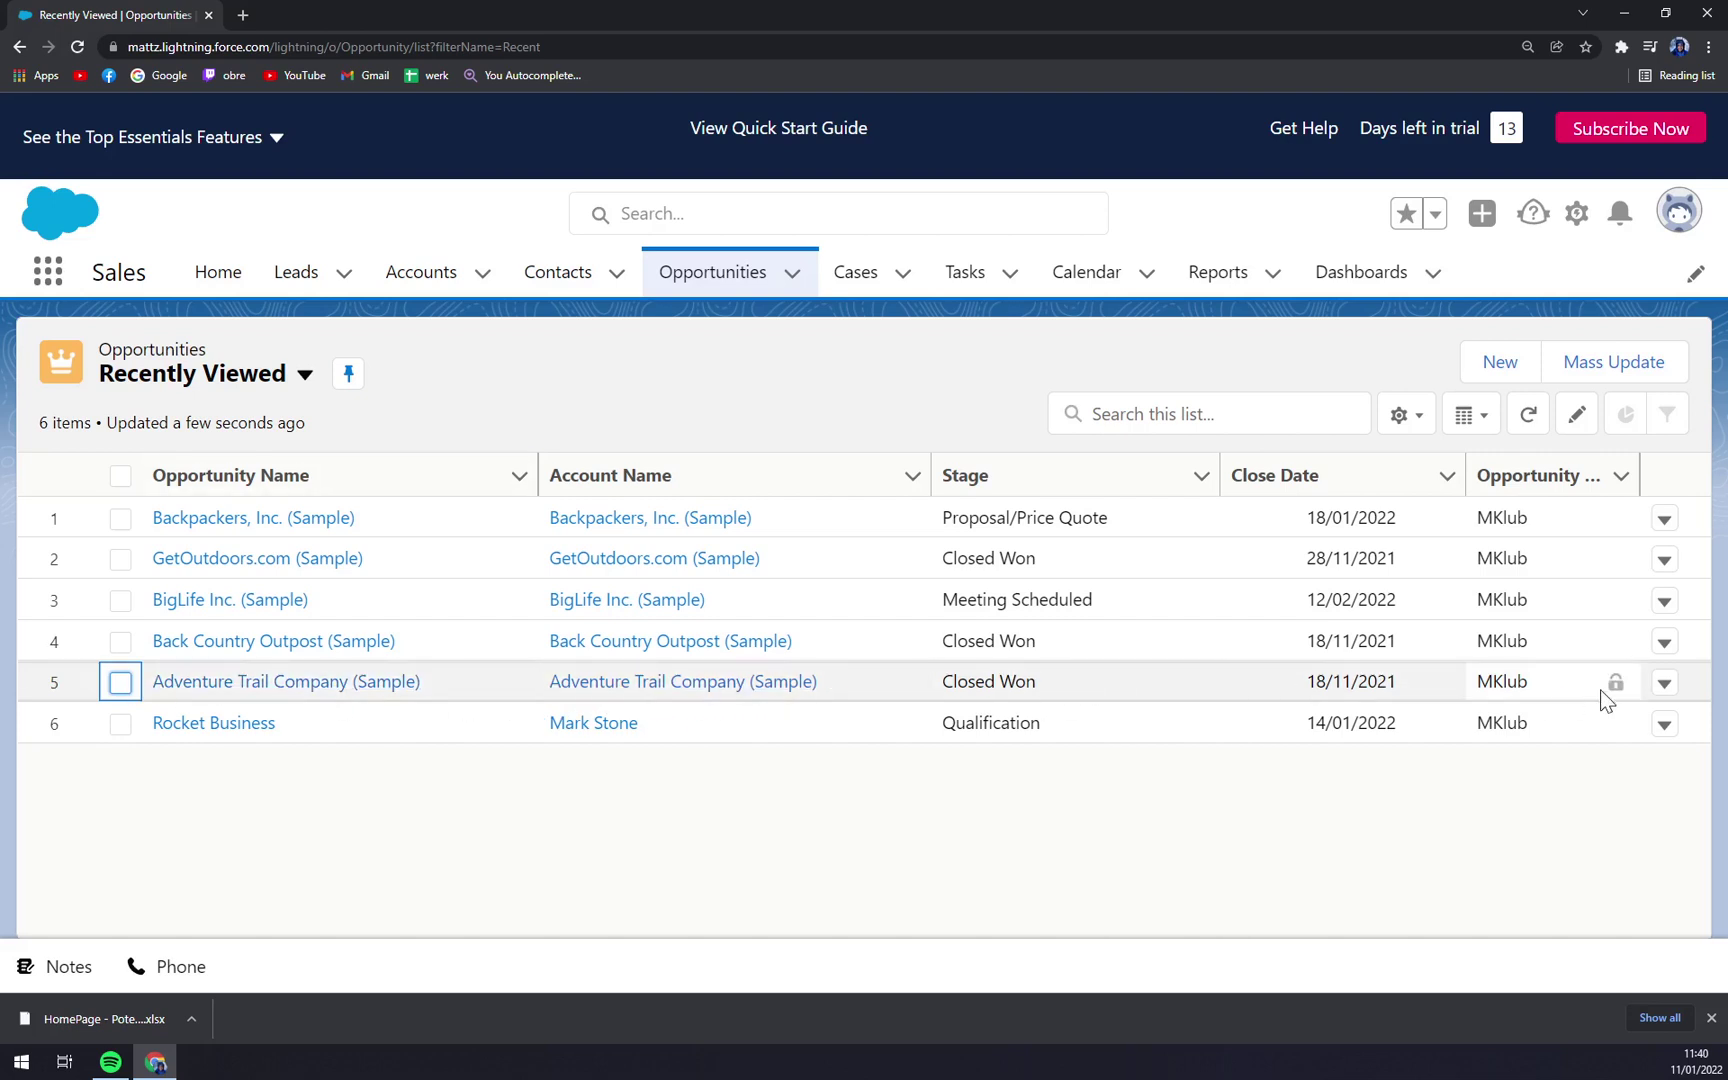
{"action": "left_click", "coordinate": [1663, 688]}
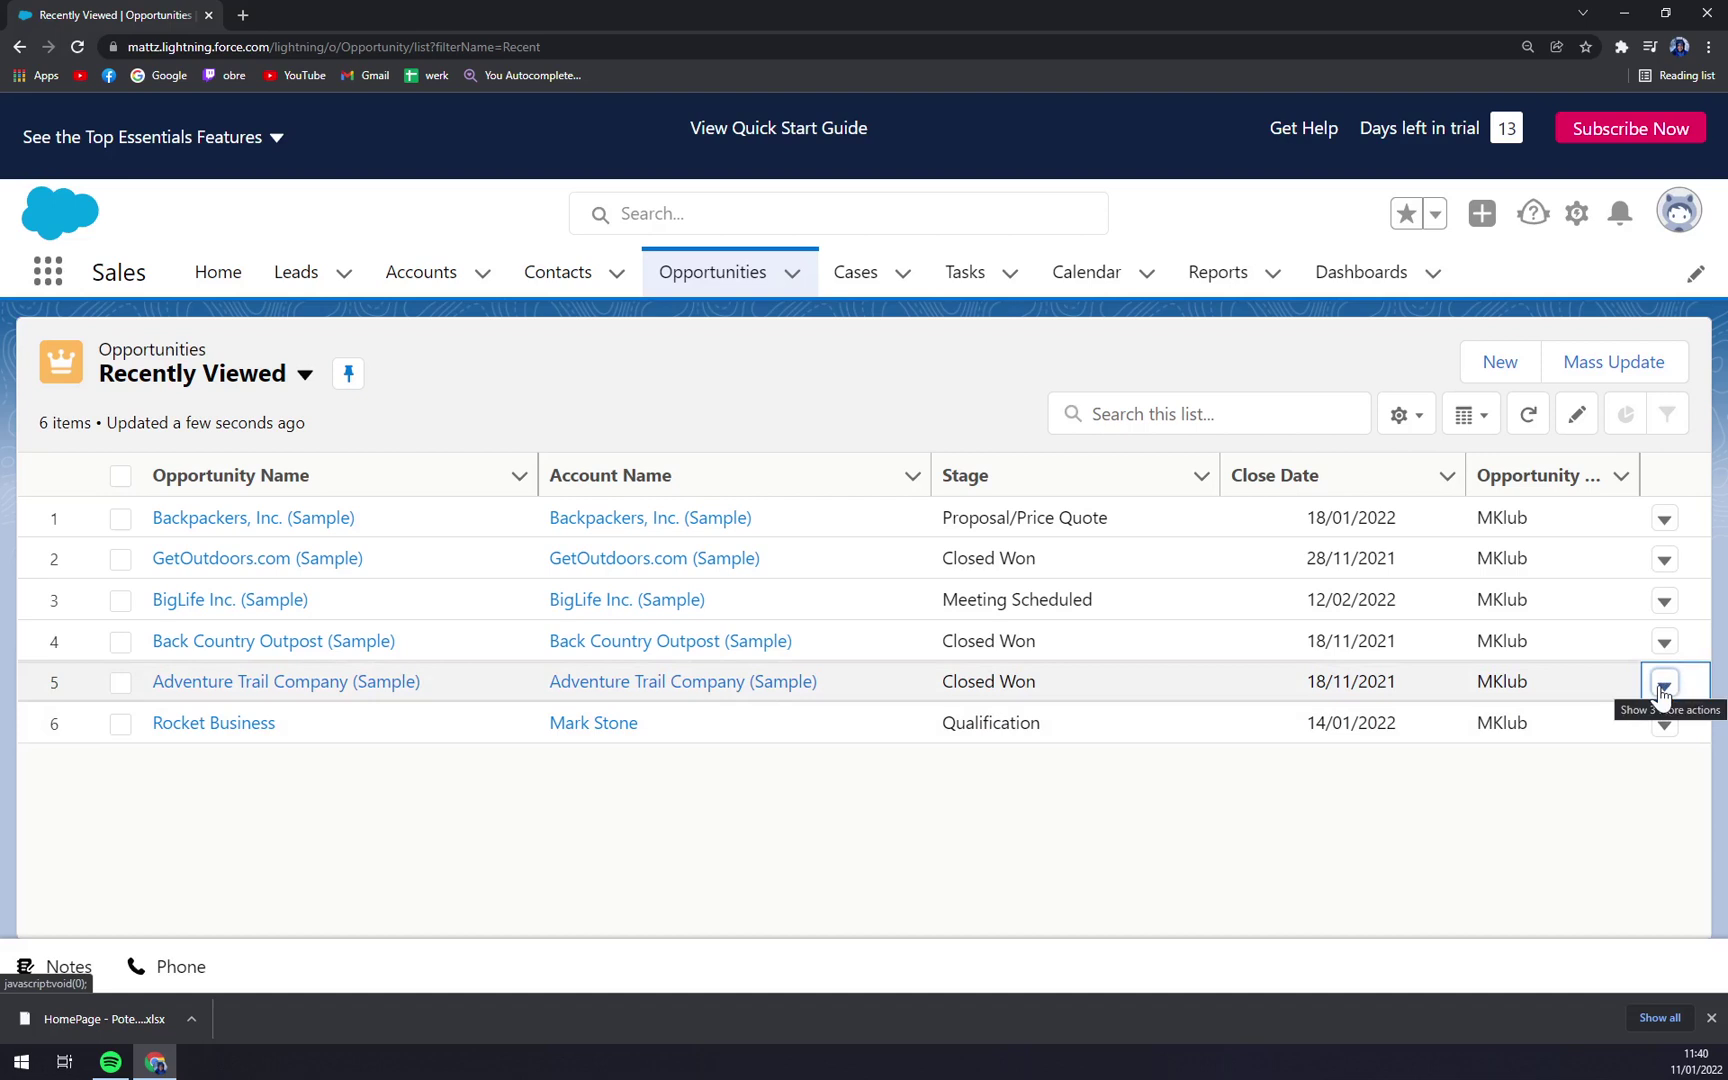
{"action": "left_click", "coordinate": [1663, 688]}
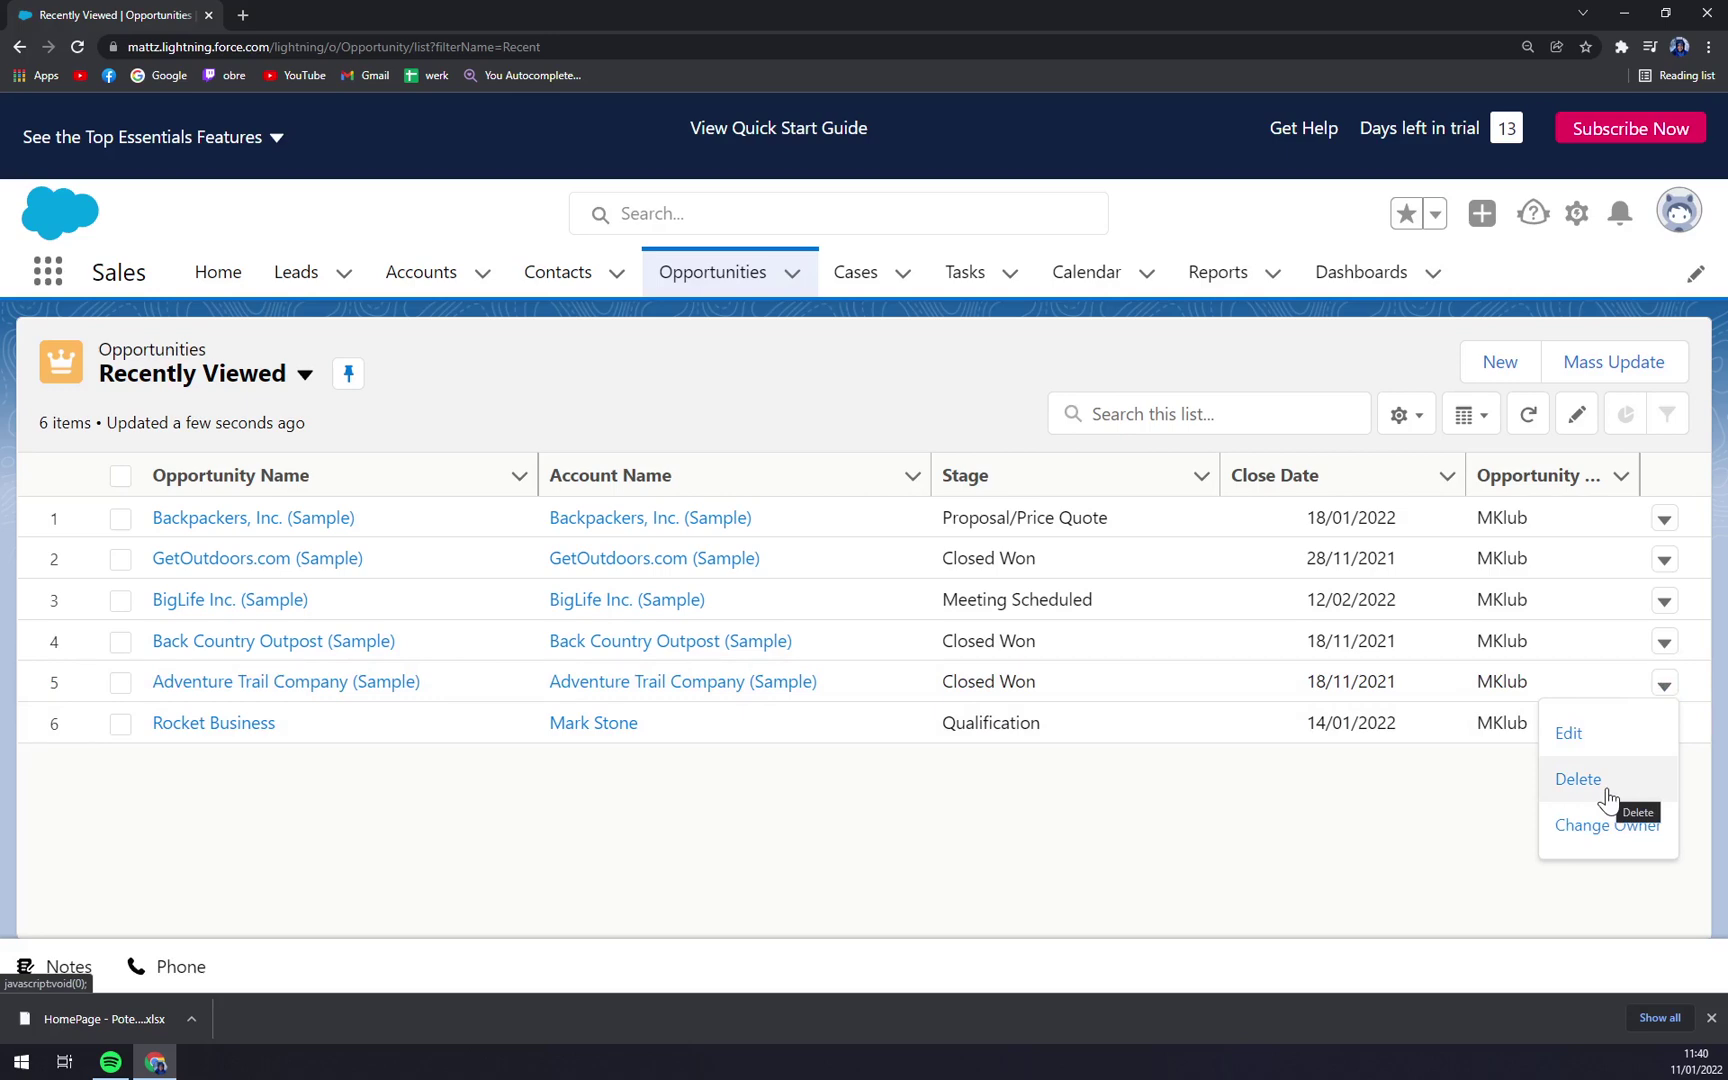
{"action": "left_click", "coordinate": [1665, 686]}
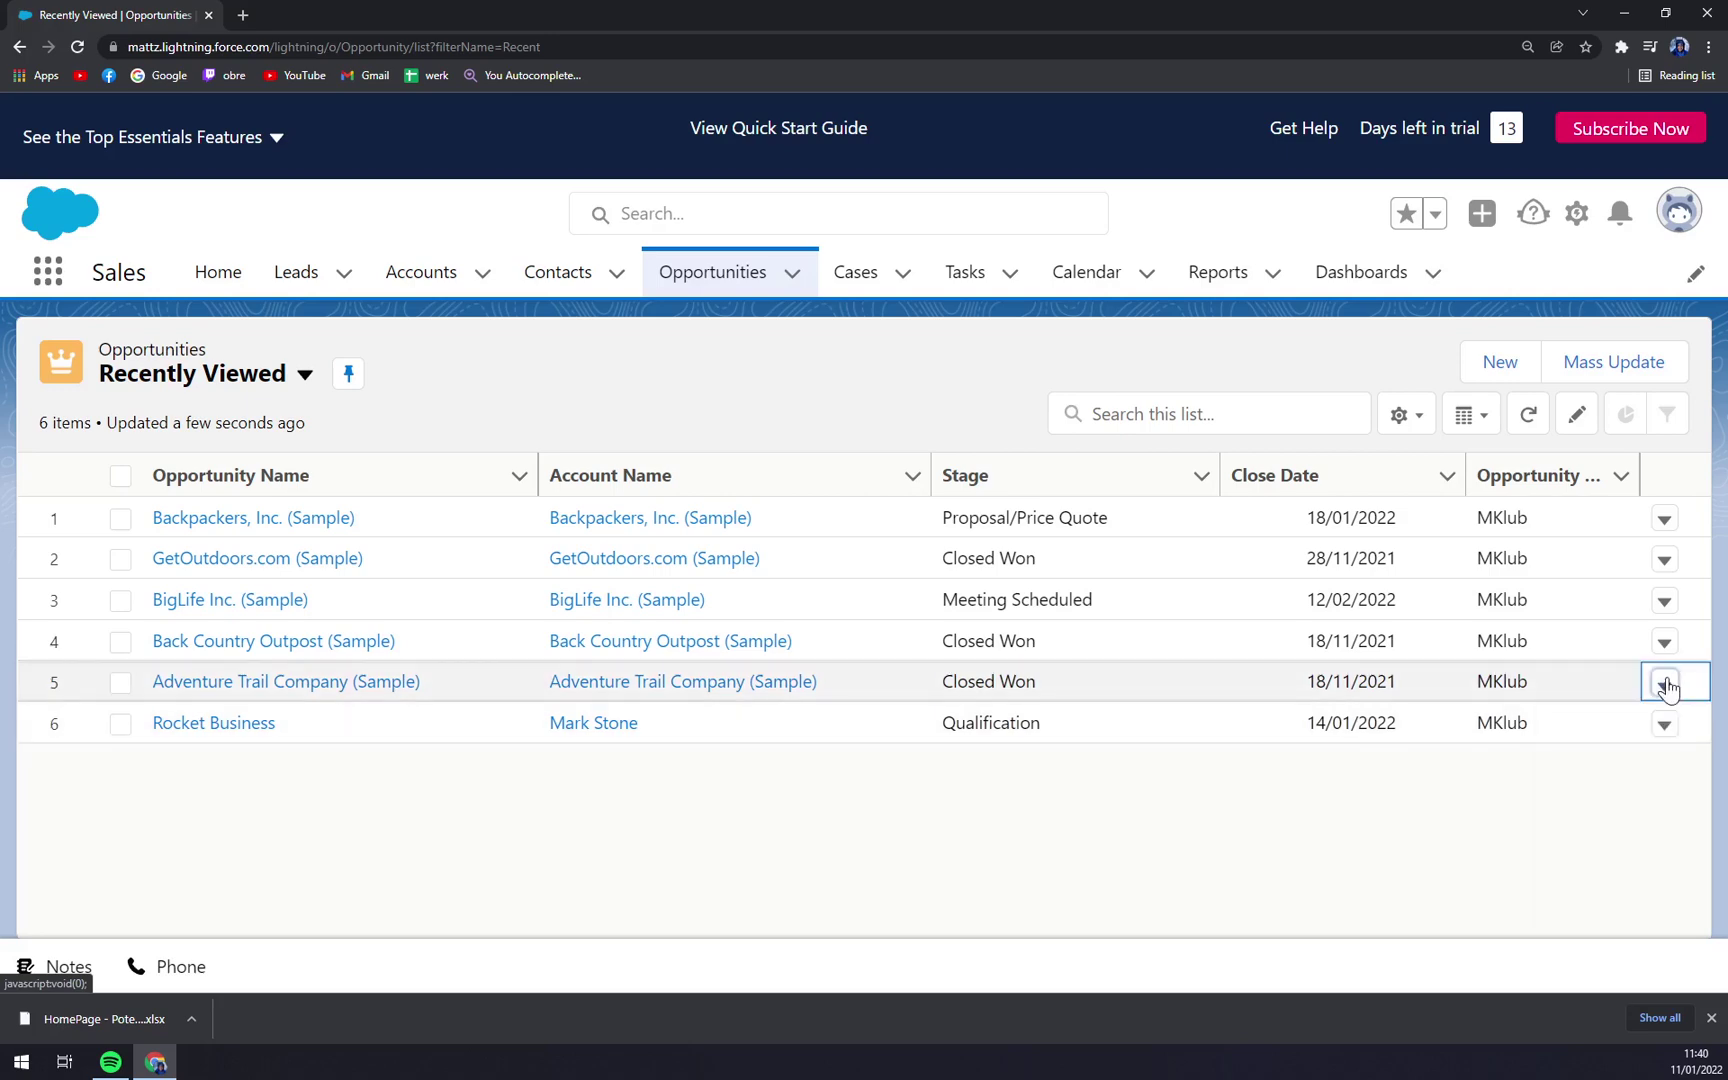
{"action": "left_click", "coordinate": [1665, 686]}
{"action": "left_click", "coordinate": [1582, 773]}
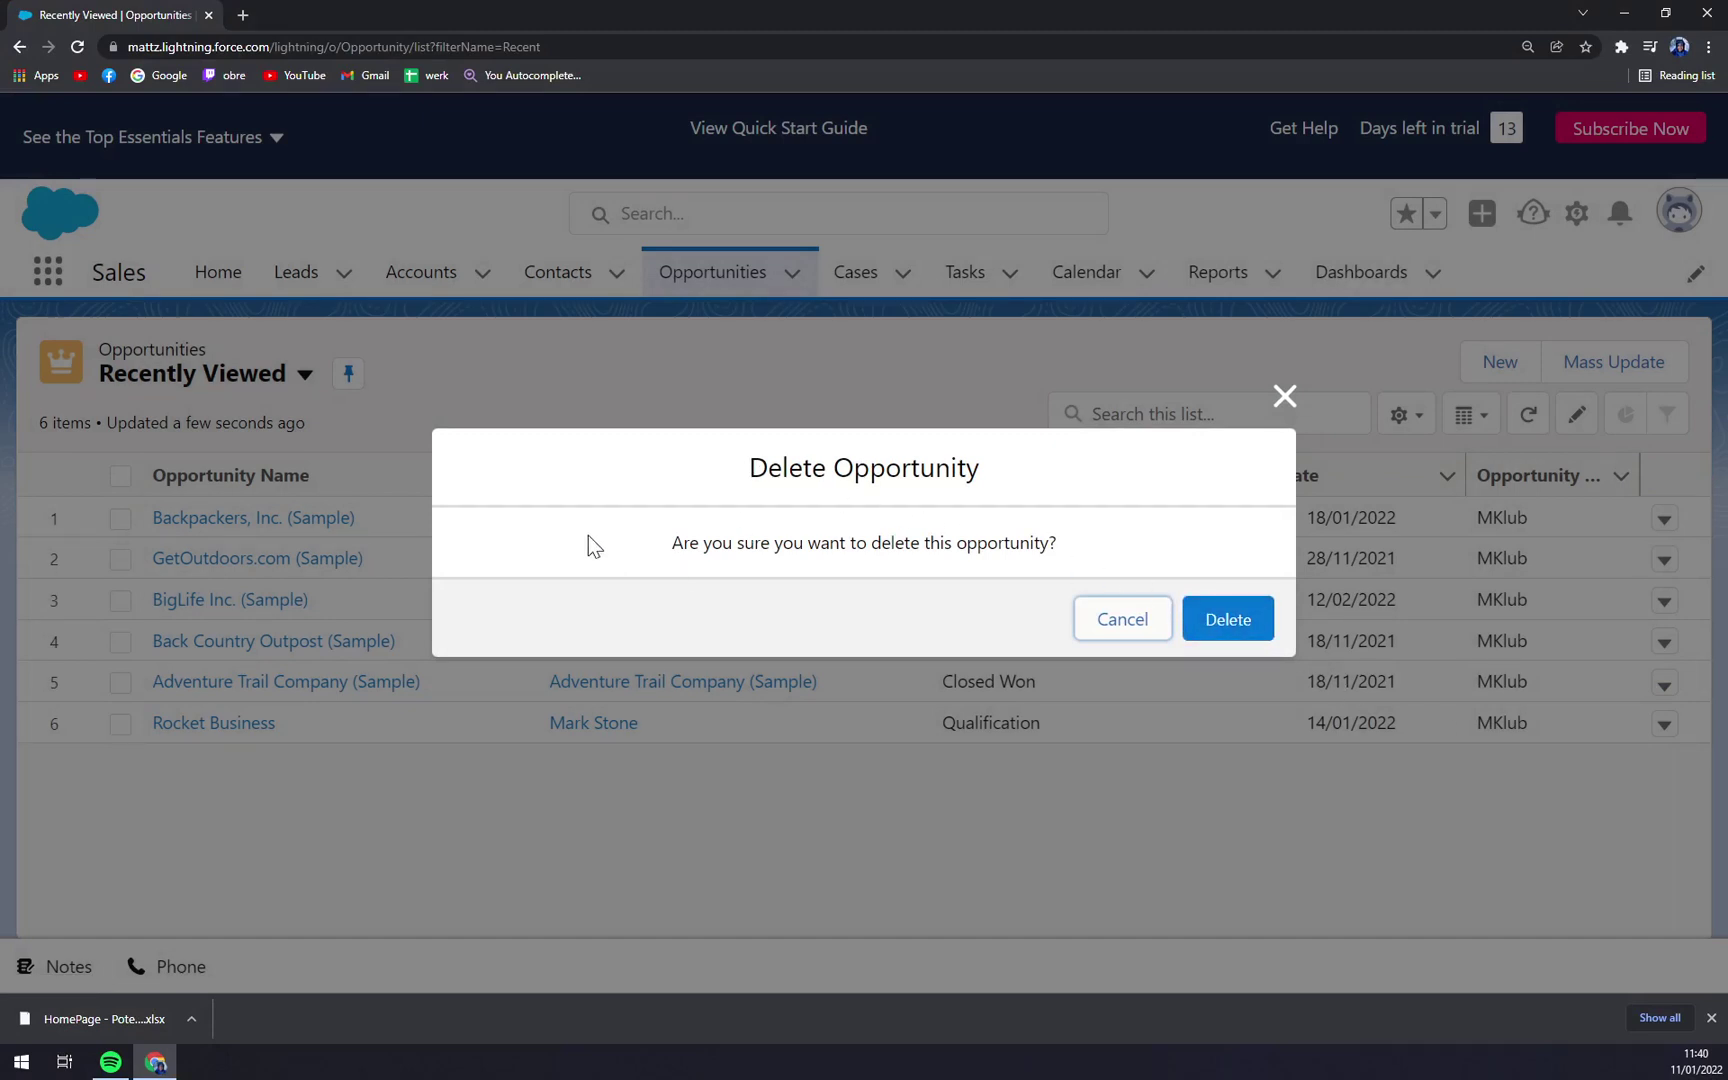
{"action": "left_click", "coordinate": [1261, 620]}
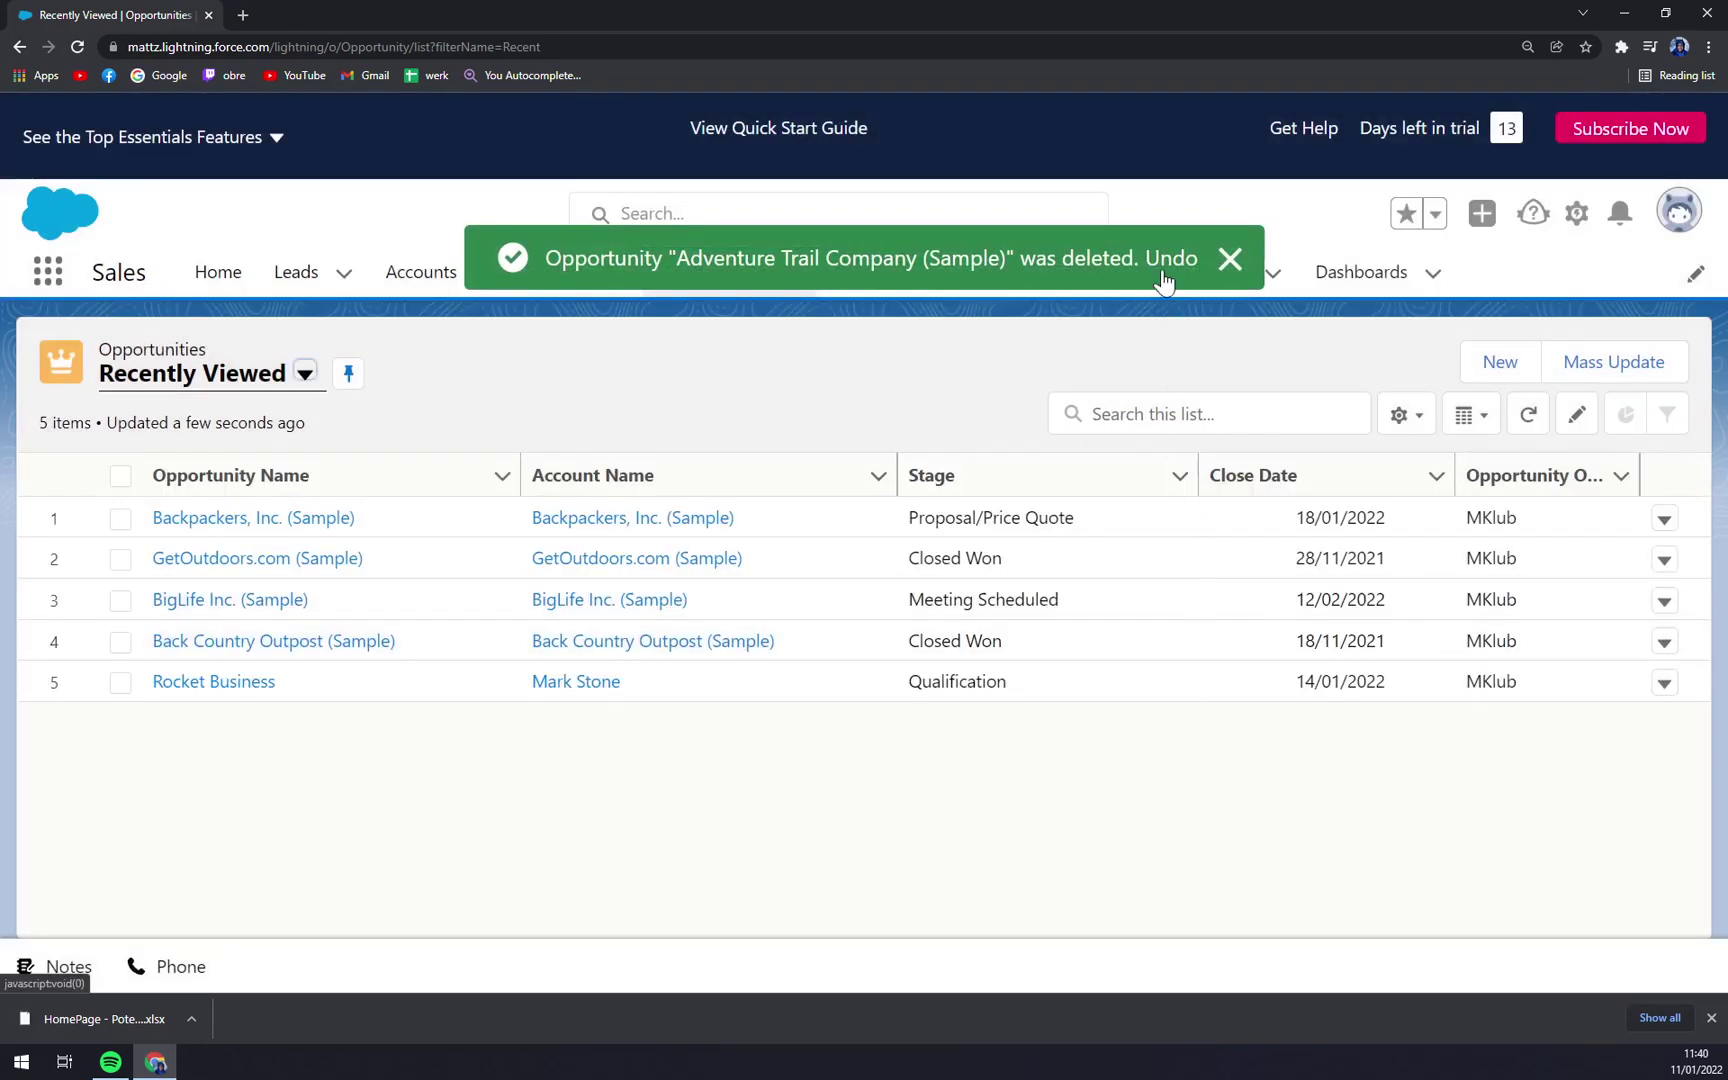
Undo the Adventure Trail deletion, then delete and confirm Back Country Outpost (Sample).
{"action": "left_click", "coordinate": [1169, 259]}
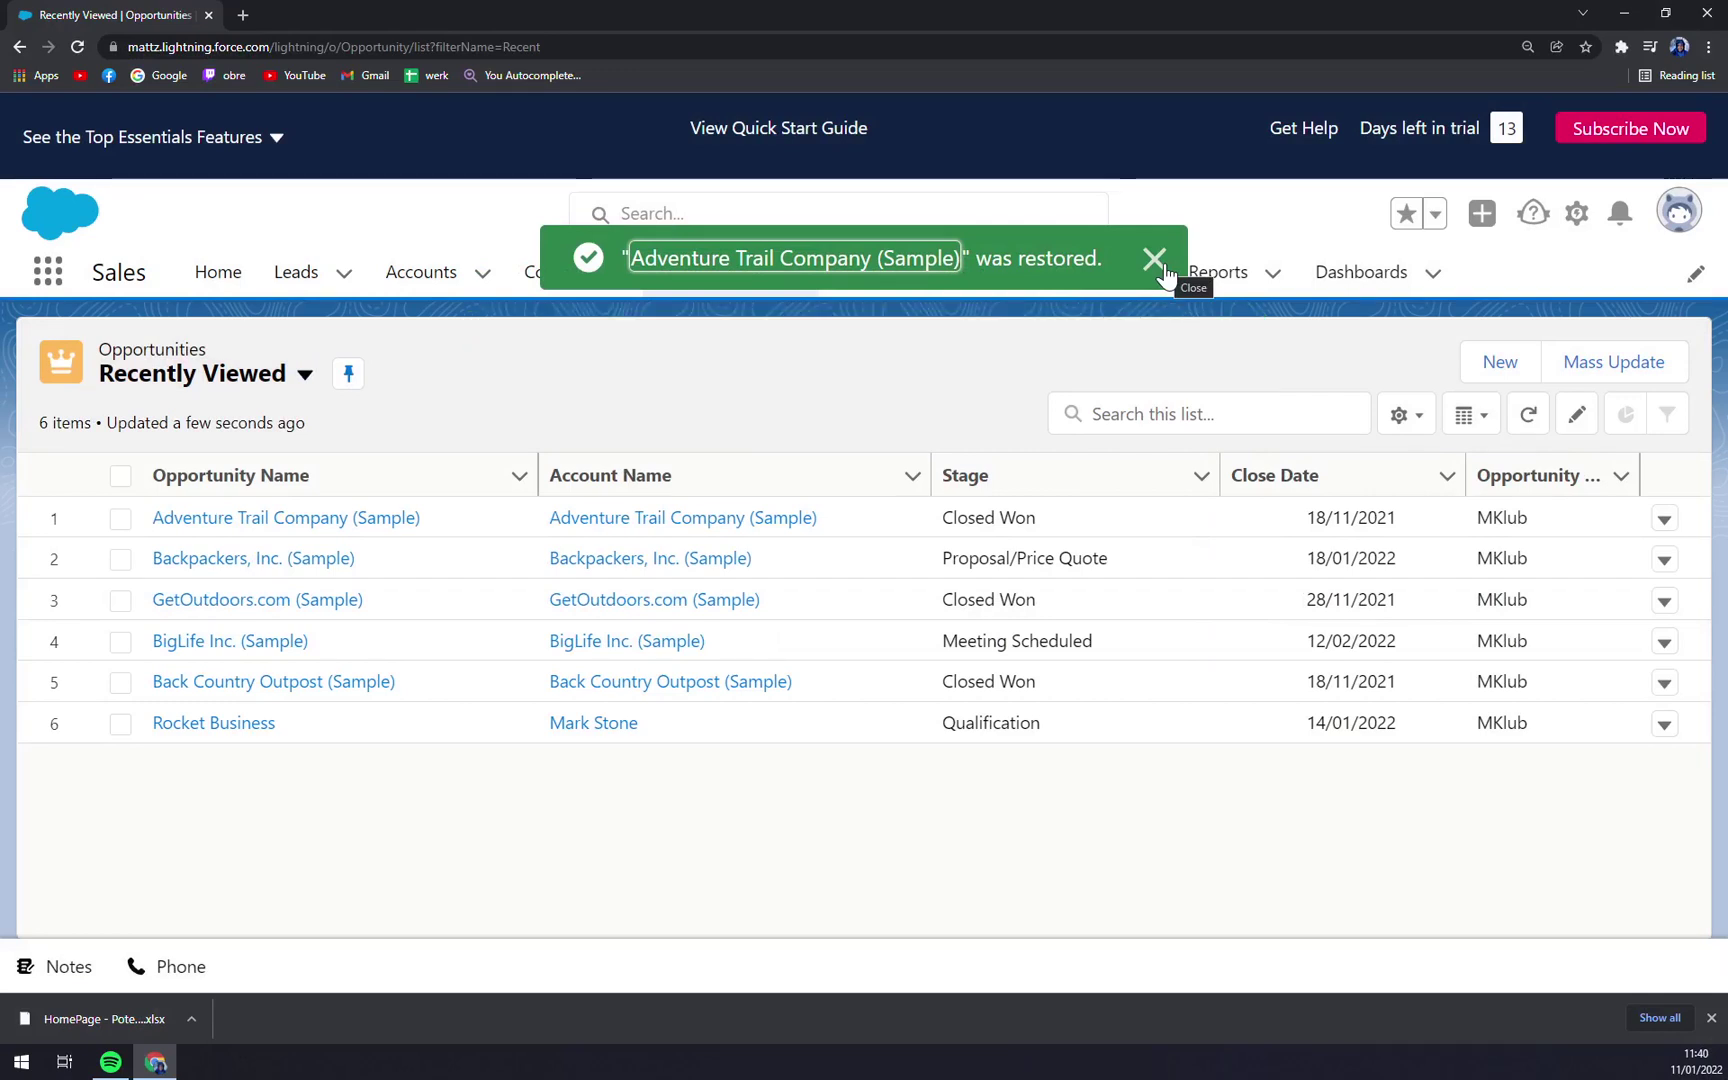
{"action": "left_click", "coordinate": [1155, 260]}
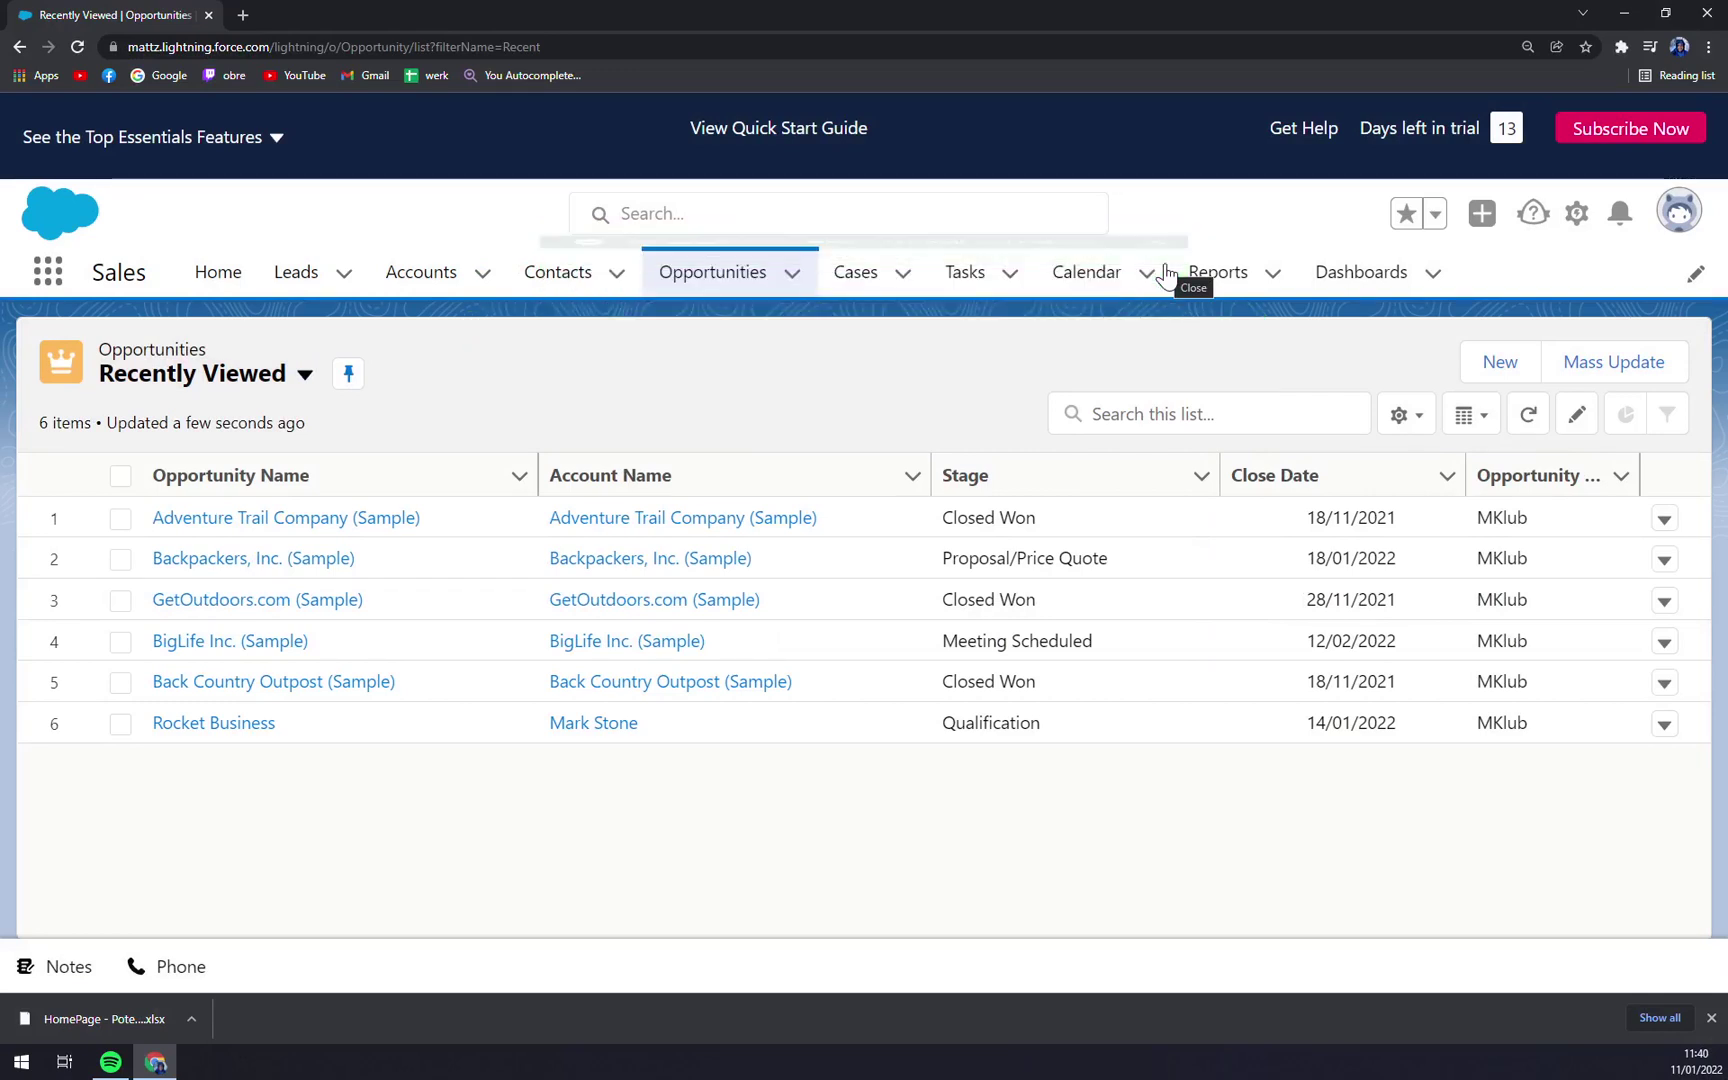
{"action": "left_click", "coordinate": [1664, 683]}
{"action": "left_click", "coordinate": [1565, 779]}
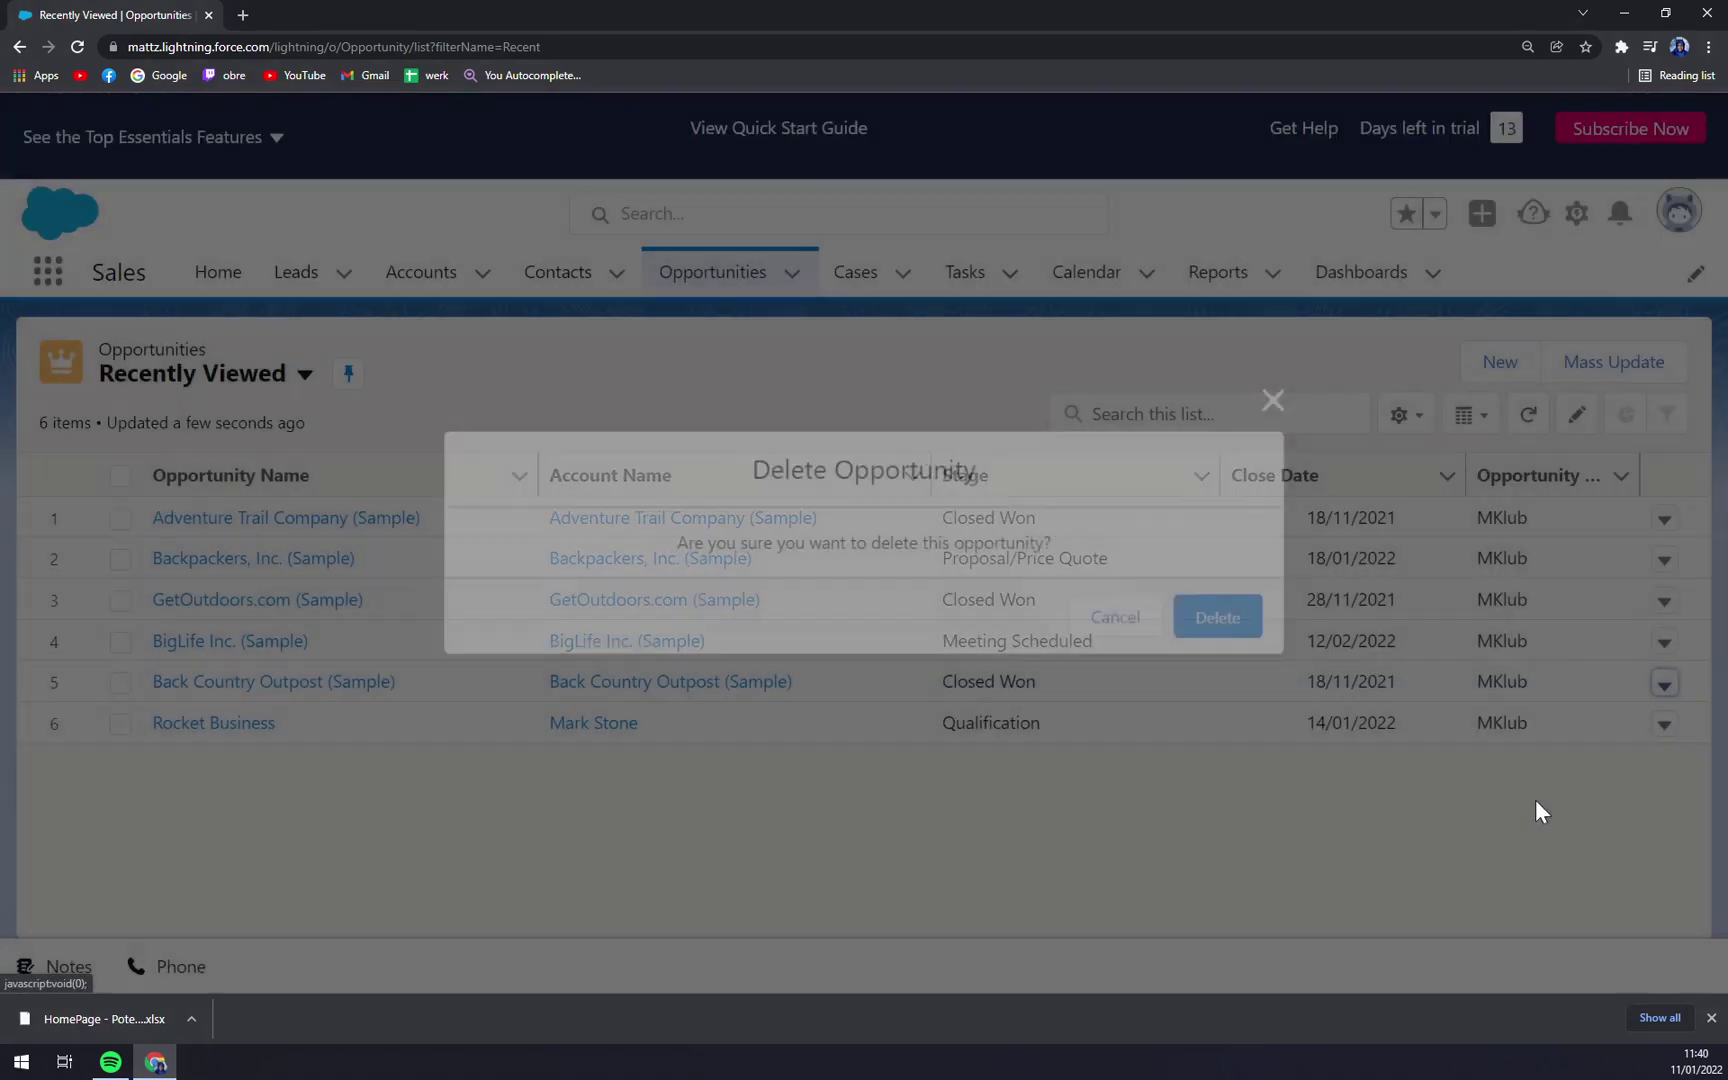
{"action": "left_click", "coordinate": [1228, 619]}
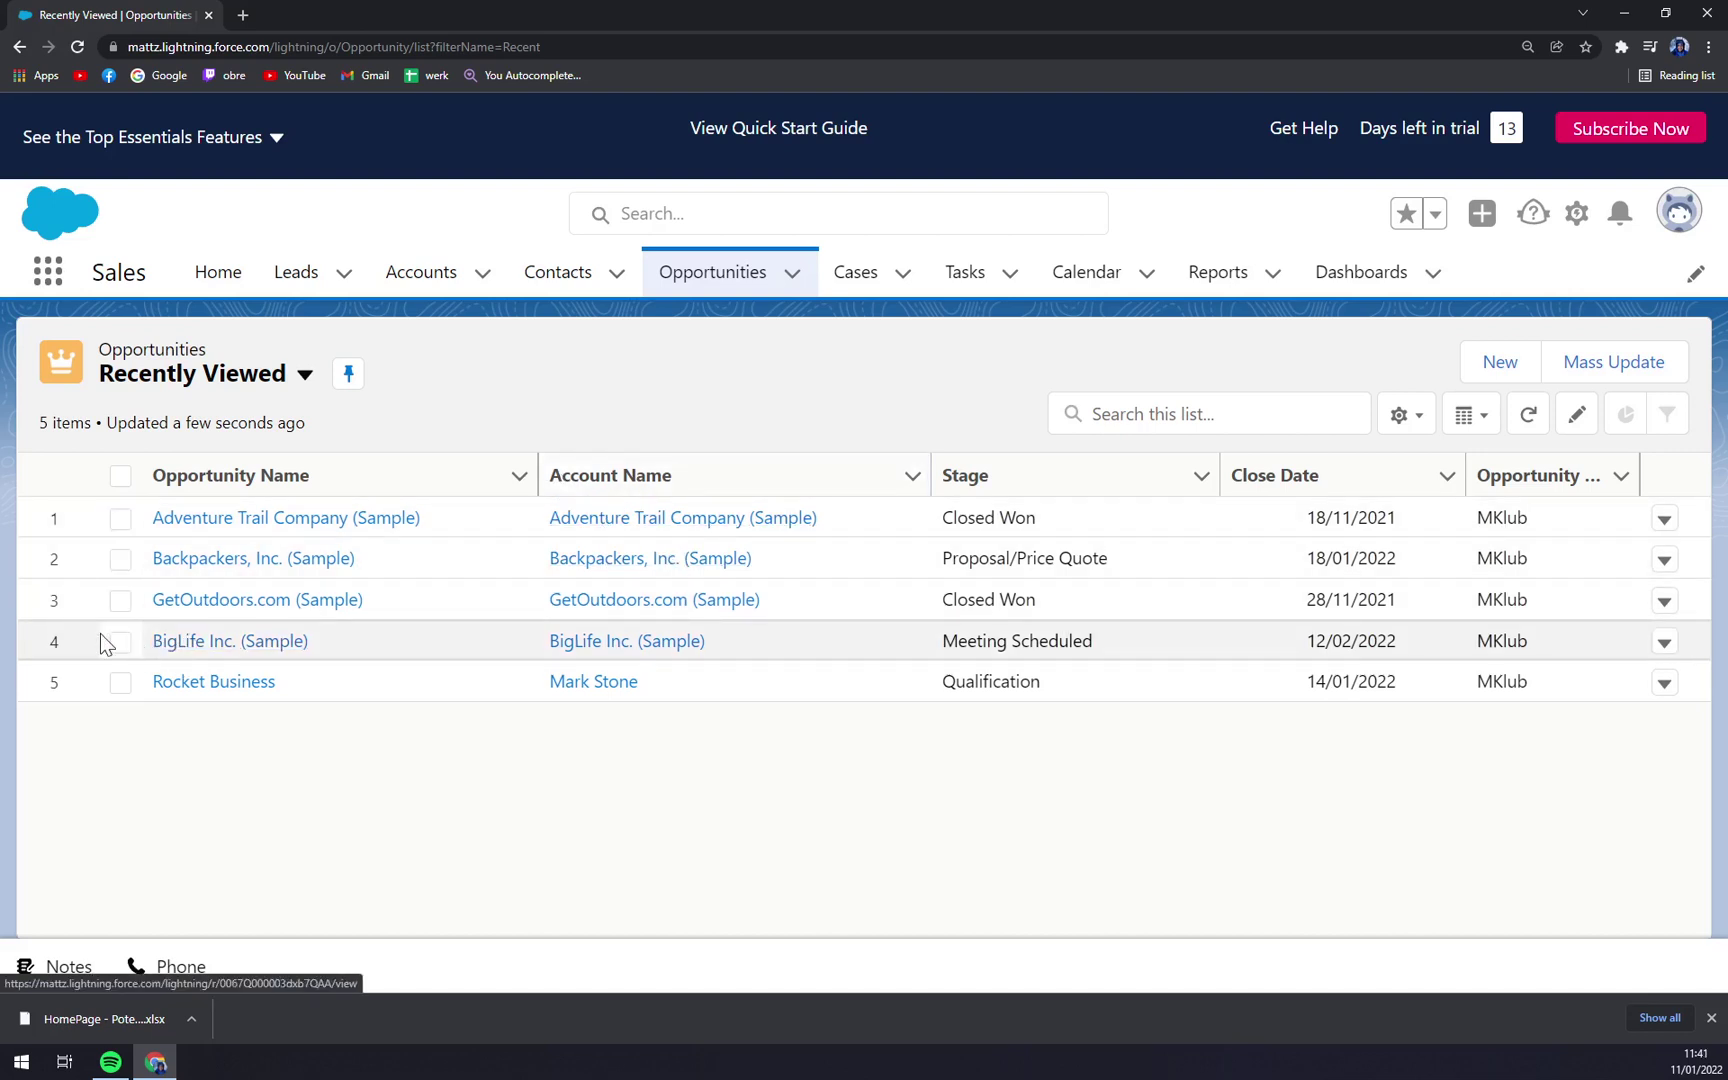
{"action": "left_click", "coordinate": [513, 643]}
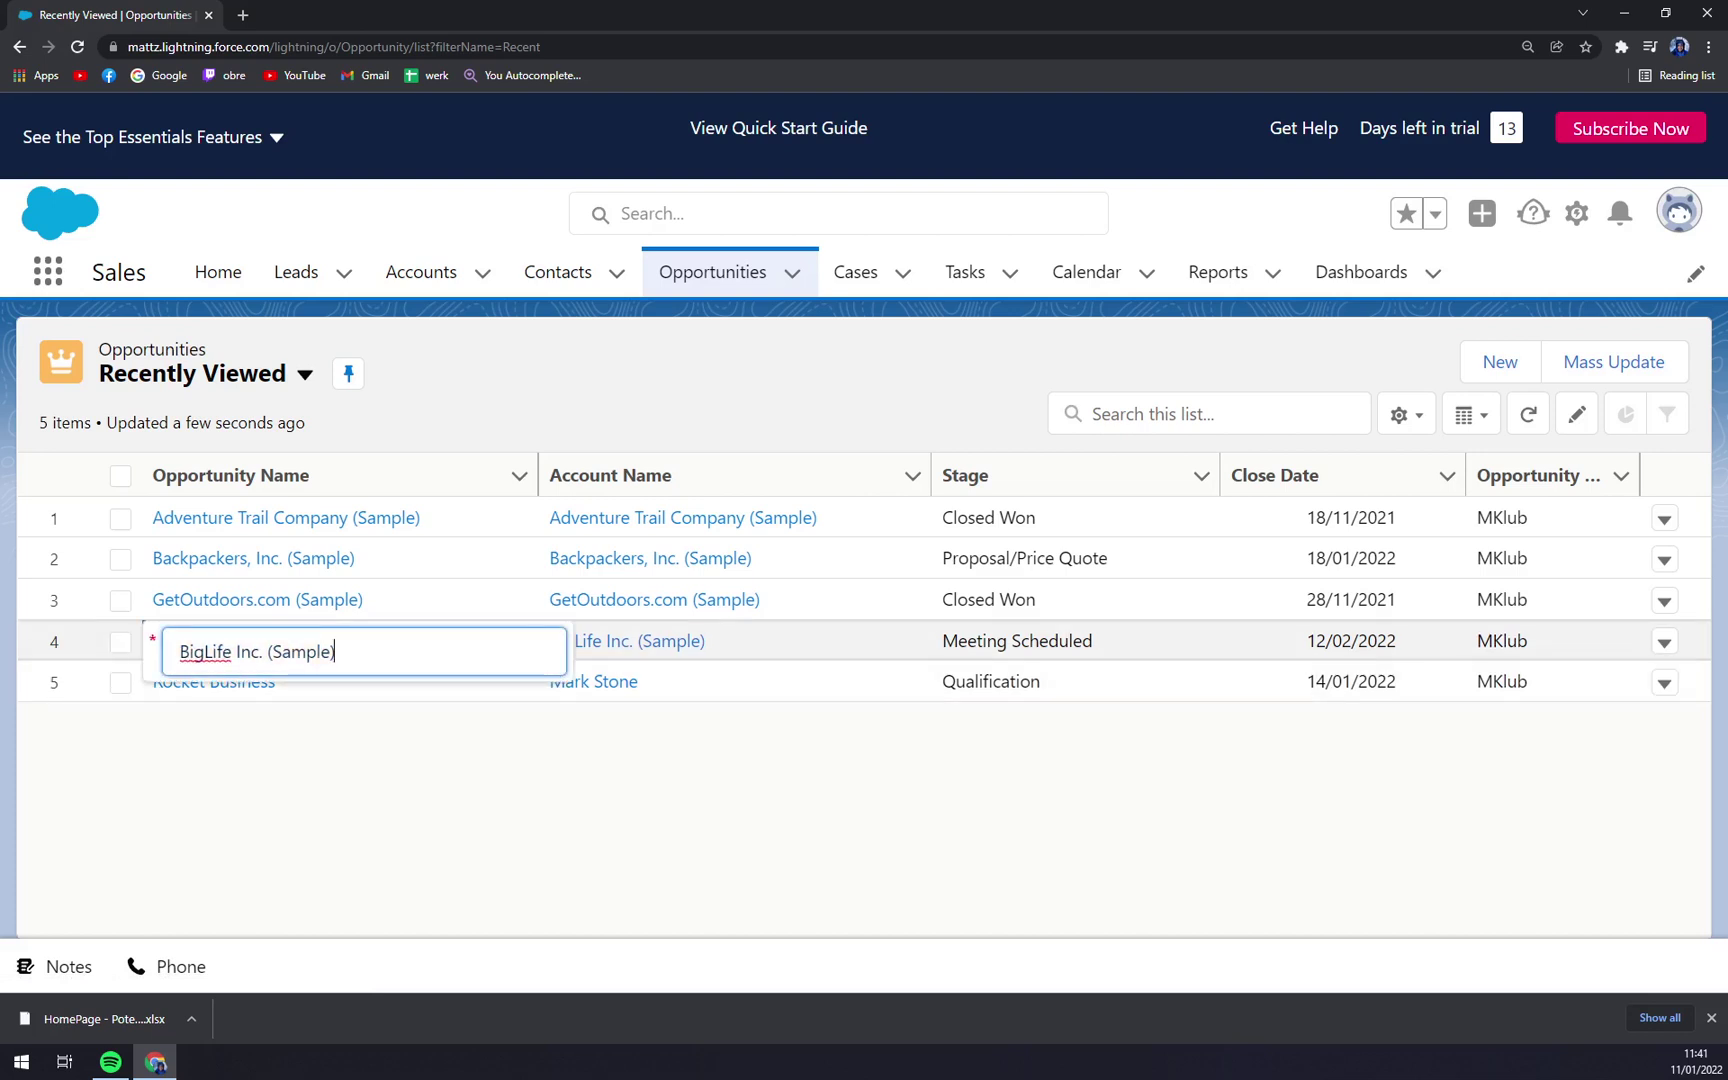
{"action": "left_click", "coordinate": [375, 852]}
{"action": "left_click", "coordinate": [897, 645]}
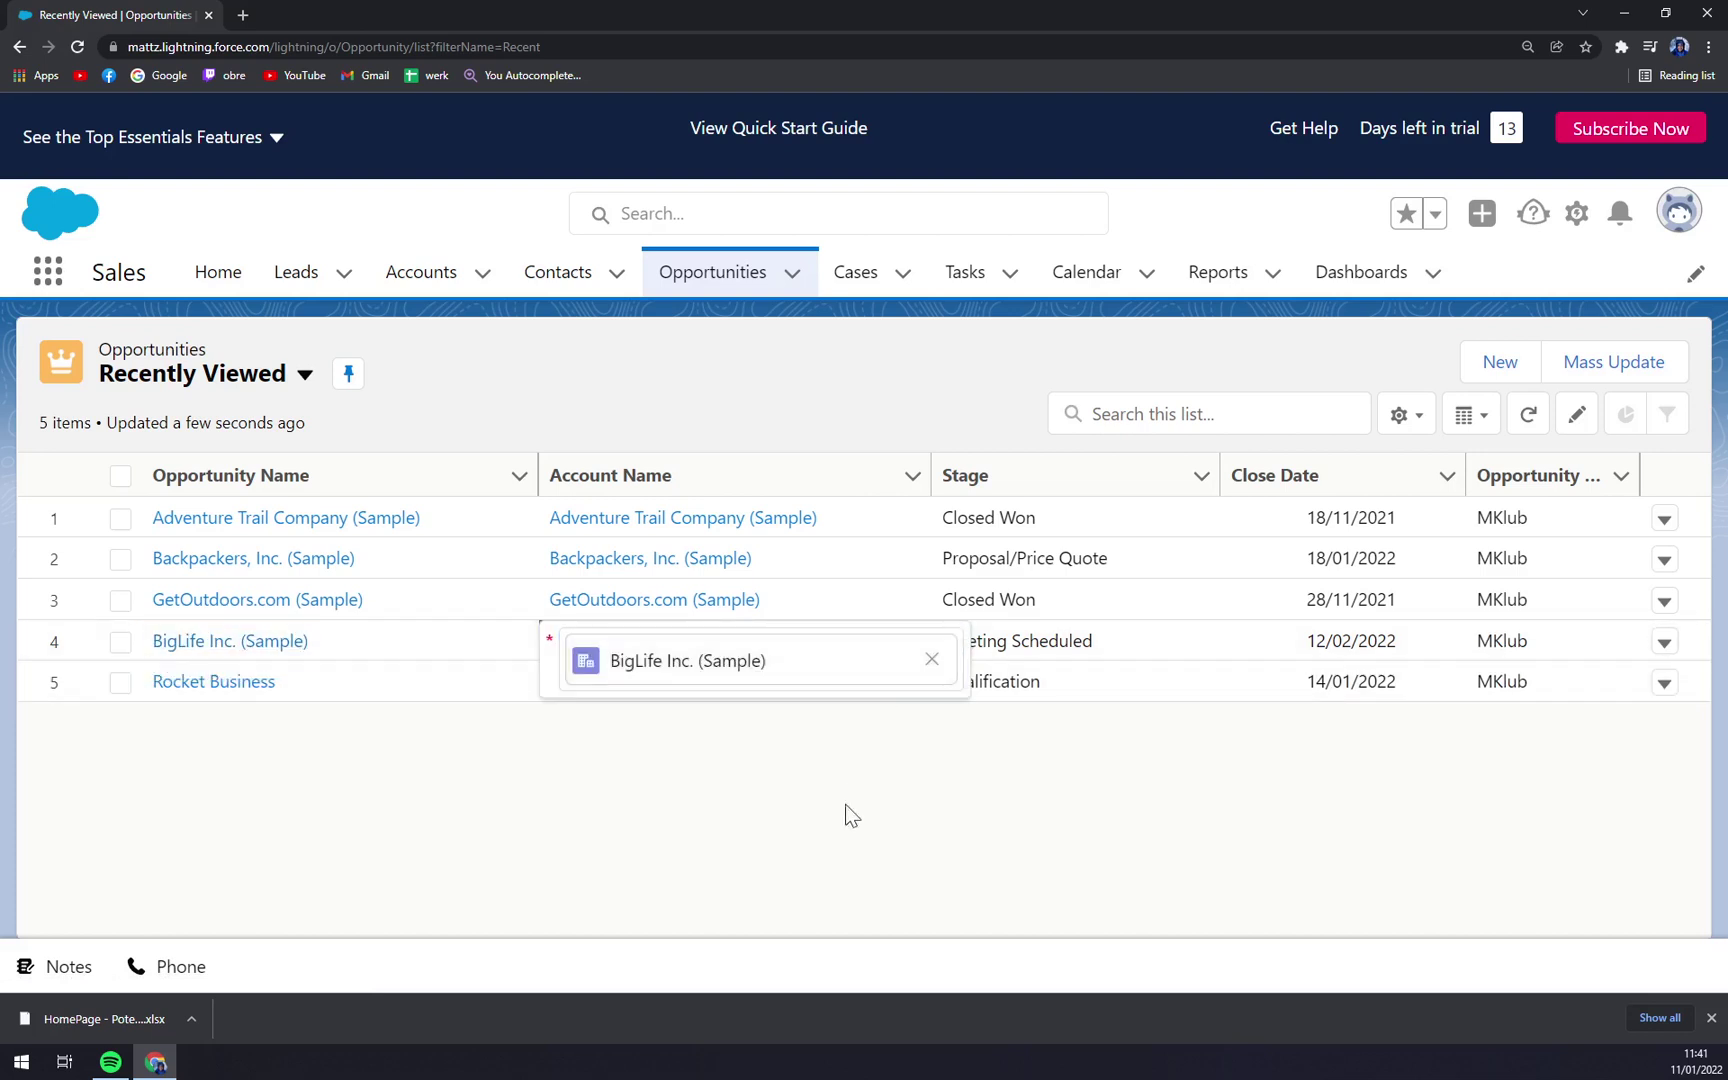
{"action": "left_click", "coordinate": [845, 805]}
{"action": "left_click", "coordinate": [1213, 650]}
{"action": "left_click", "coordinate": [1213, 650]}
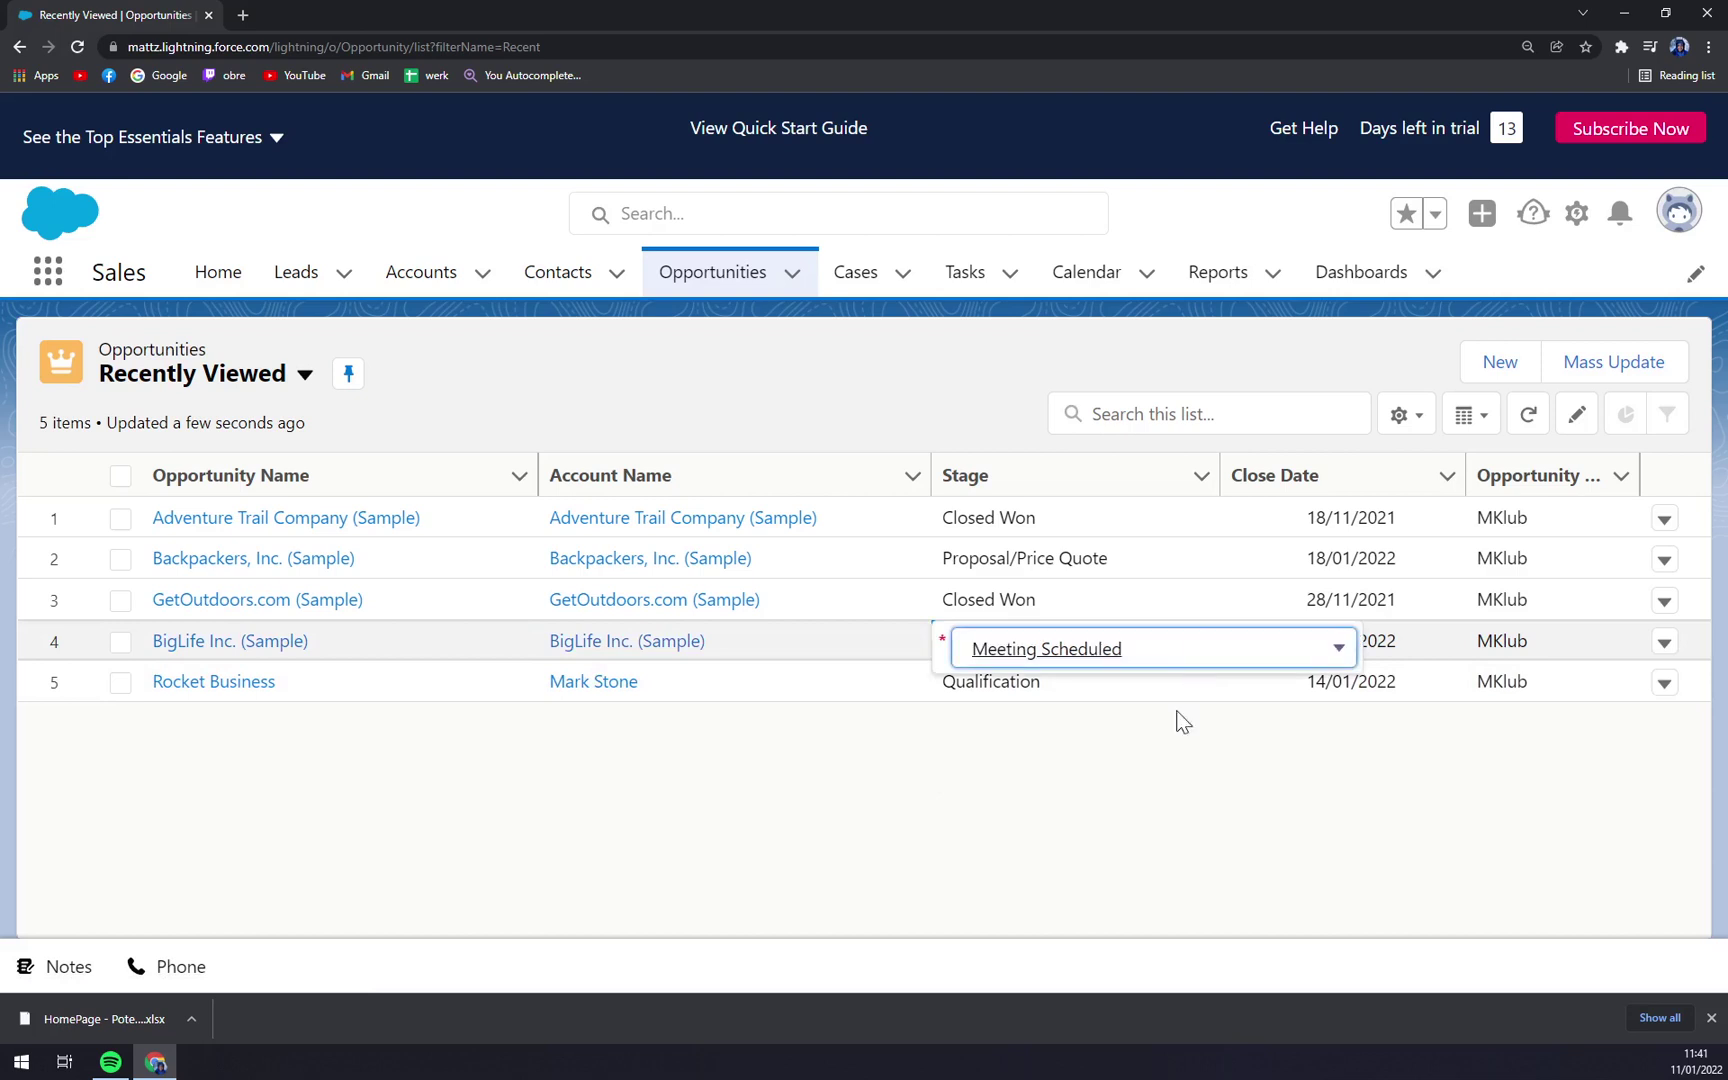
{"action": "left_click", "coordinate": [1178, 718]}
{"action": "left_click", "coordinate": [1440, 641]}
{"action": "left_click", "coordinate": [1304, 822]}
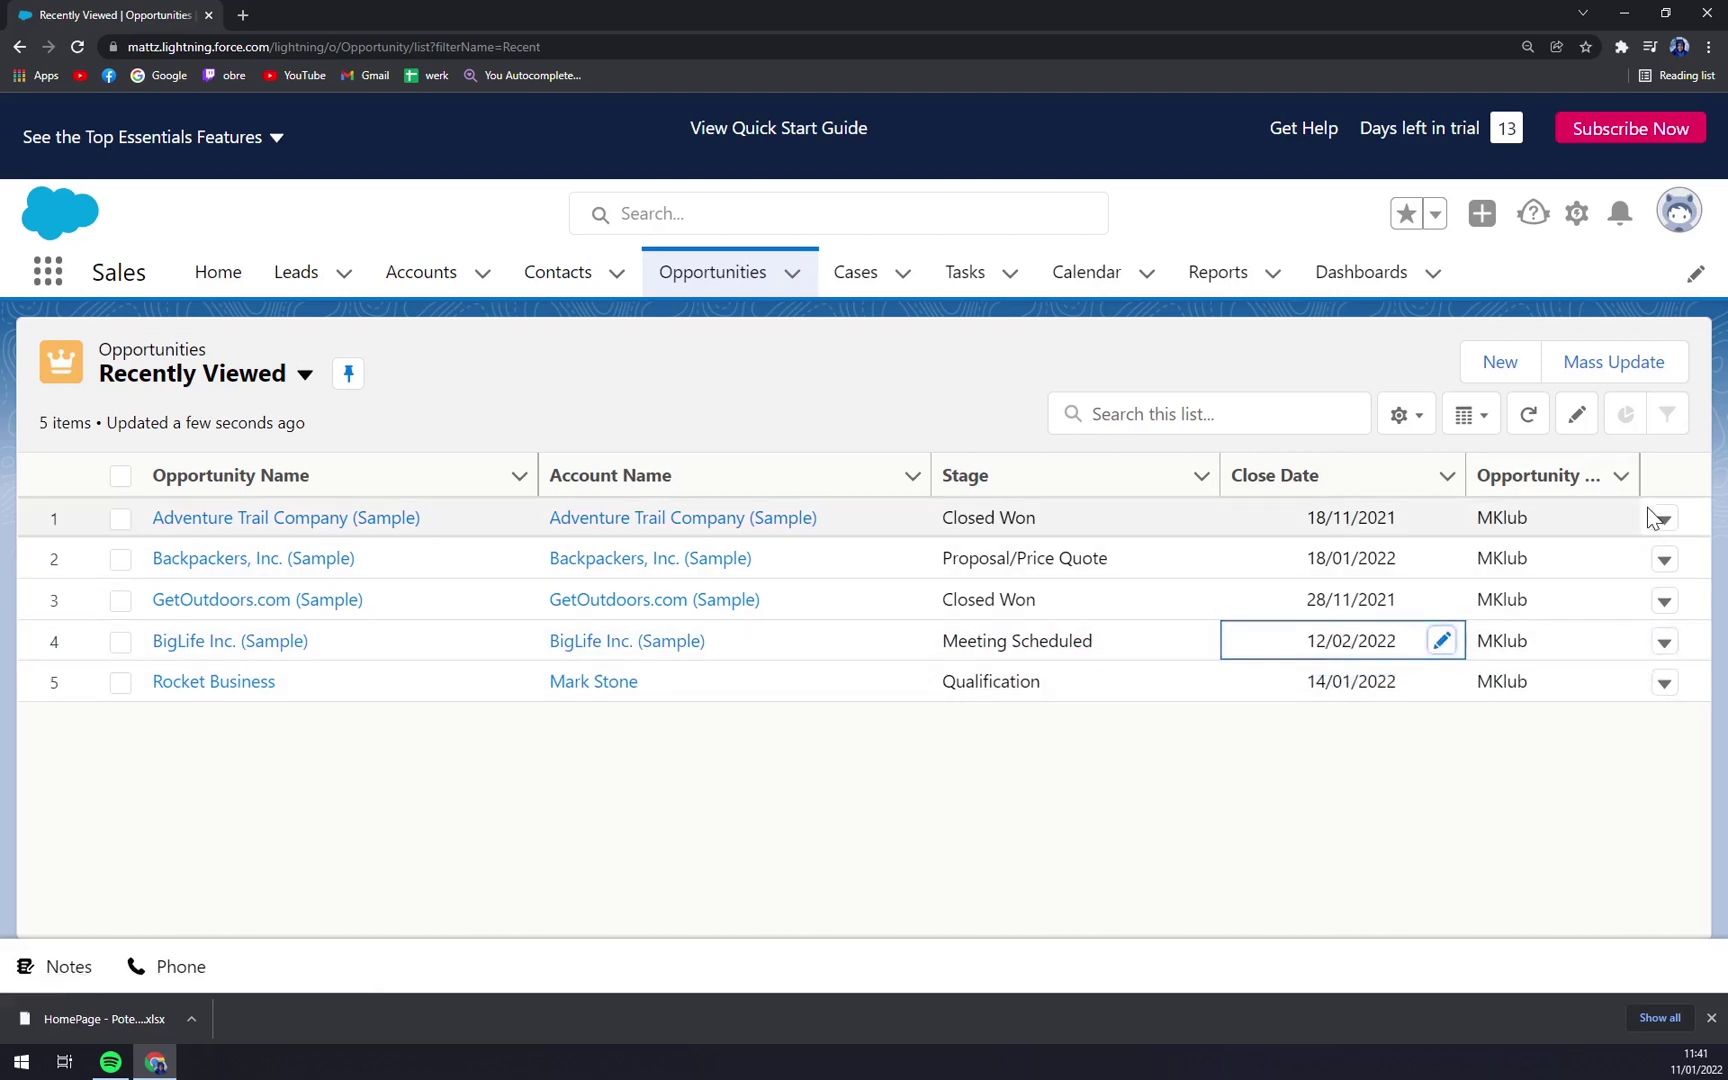
{"action": "left_click", "coordinate": [1664, 643]}
{"action": "left_click", "coordinate": [1580, 737]}
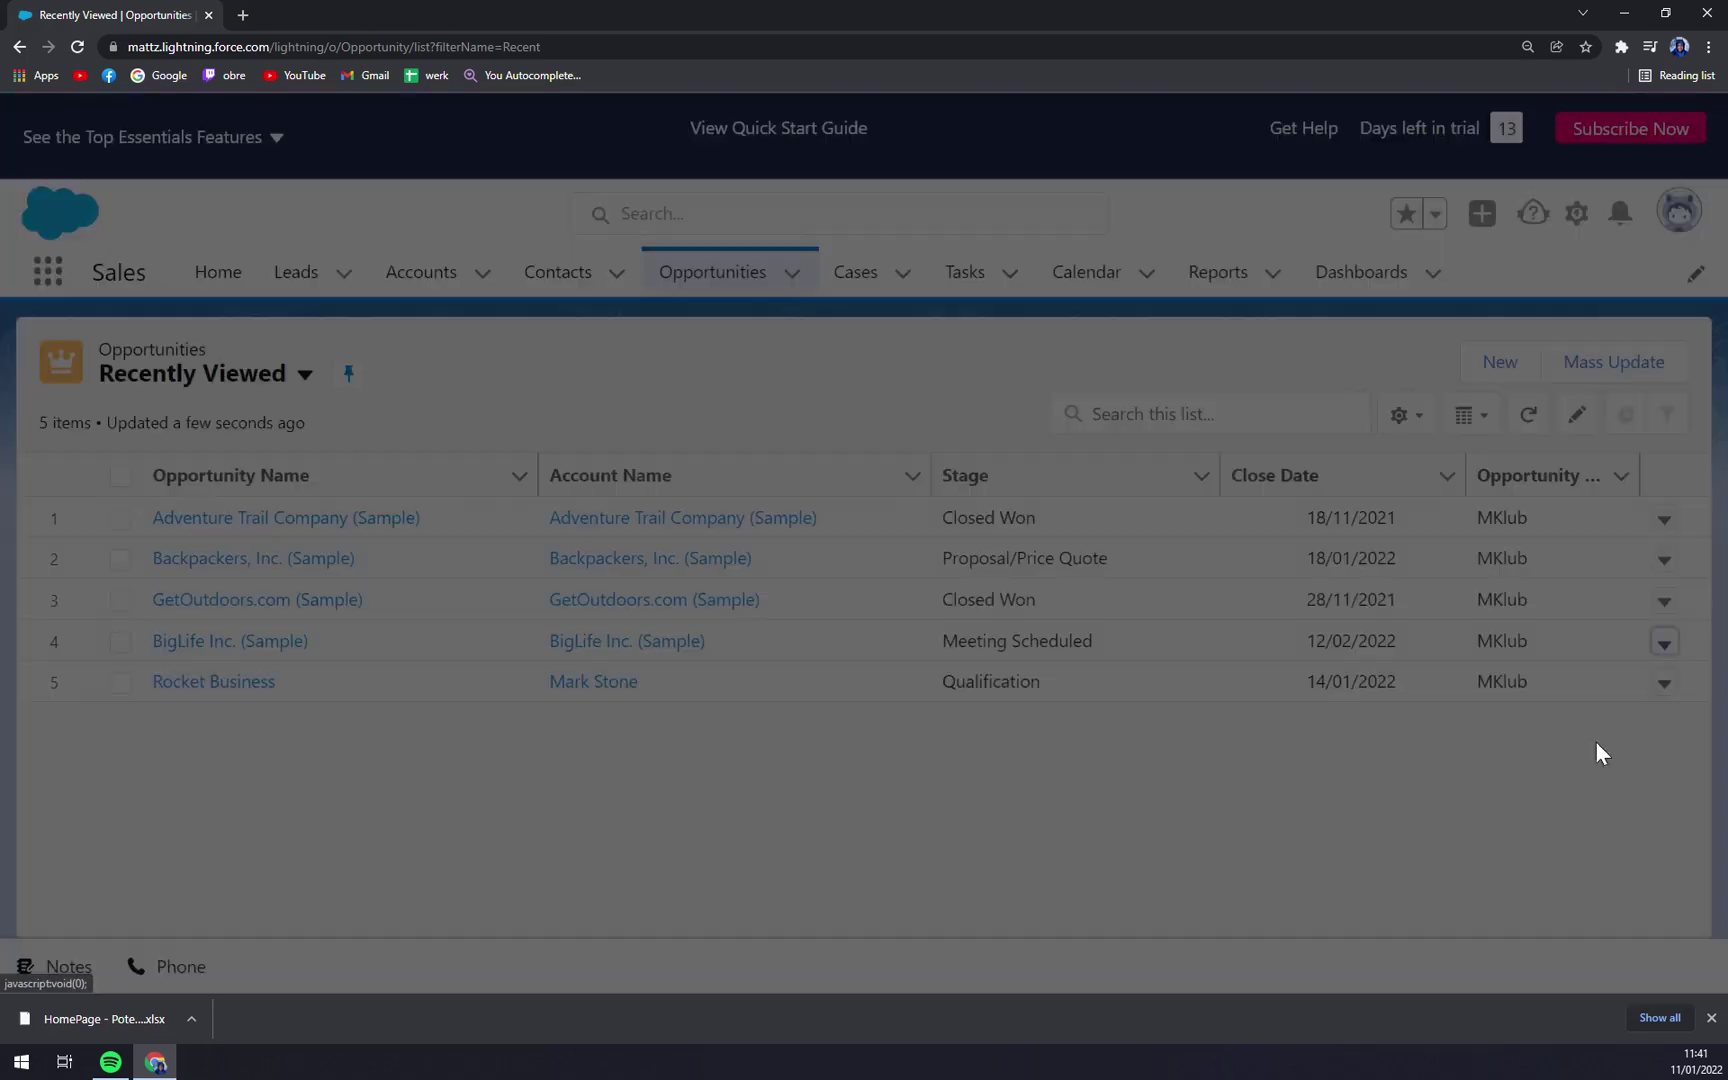
Cancel the pending deletion and close BigLife's edit form without saving.
{"action": "left_click", "coordinate": [1284, 395]}
{"action": "left_click", "coordinate": [1664, 643]}
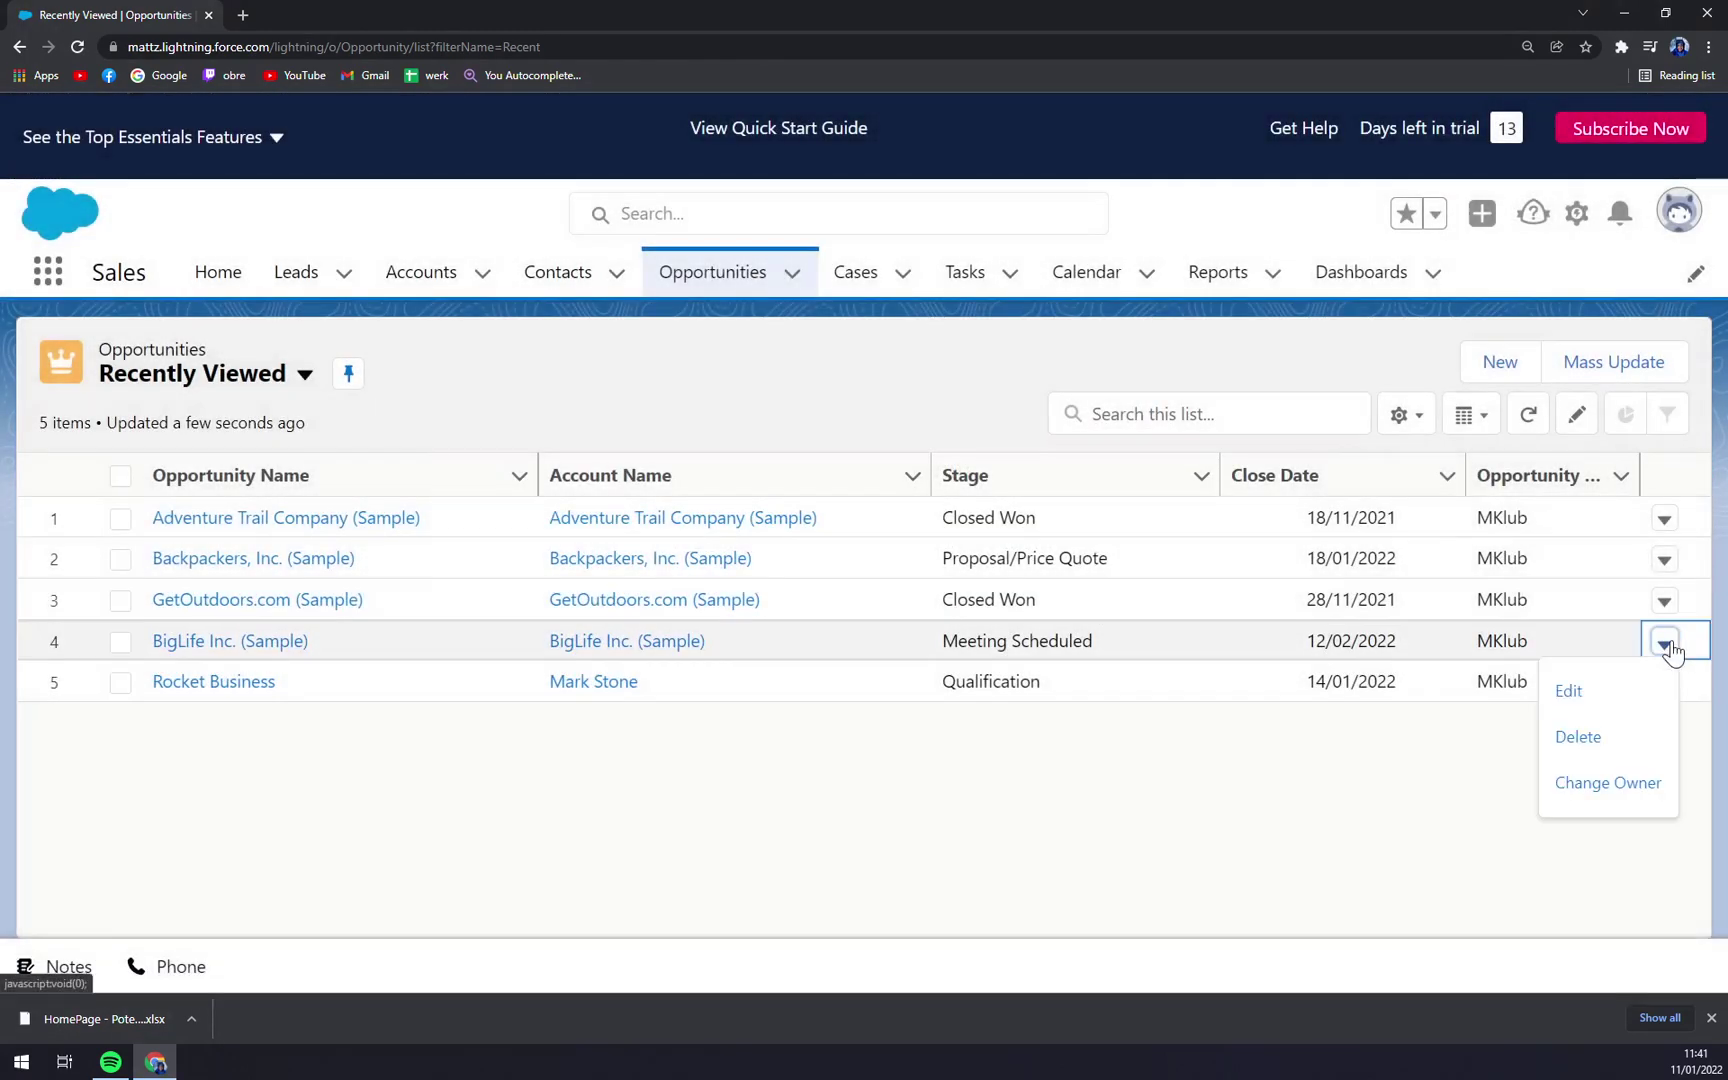
{"action": "left_click", "coordinate": [1598, 694]}
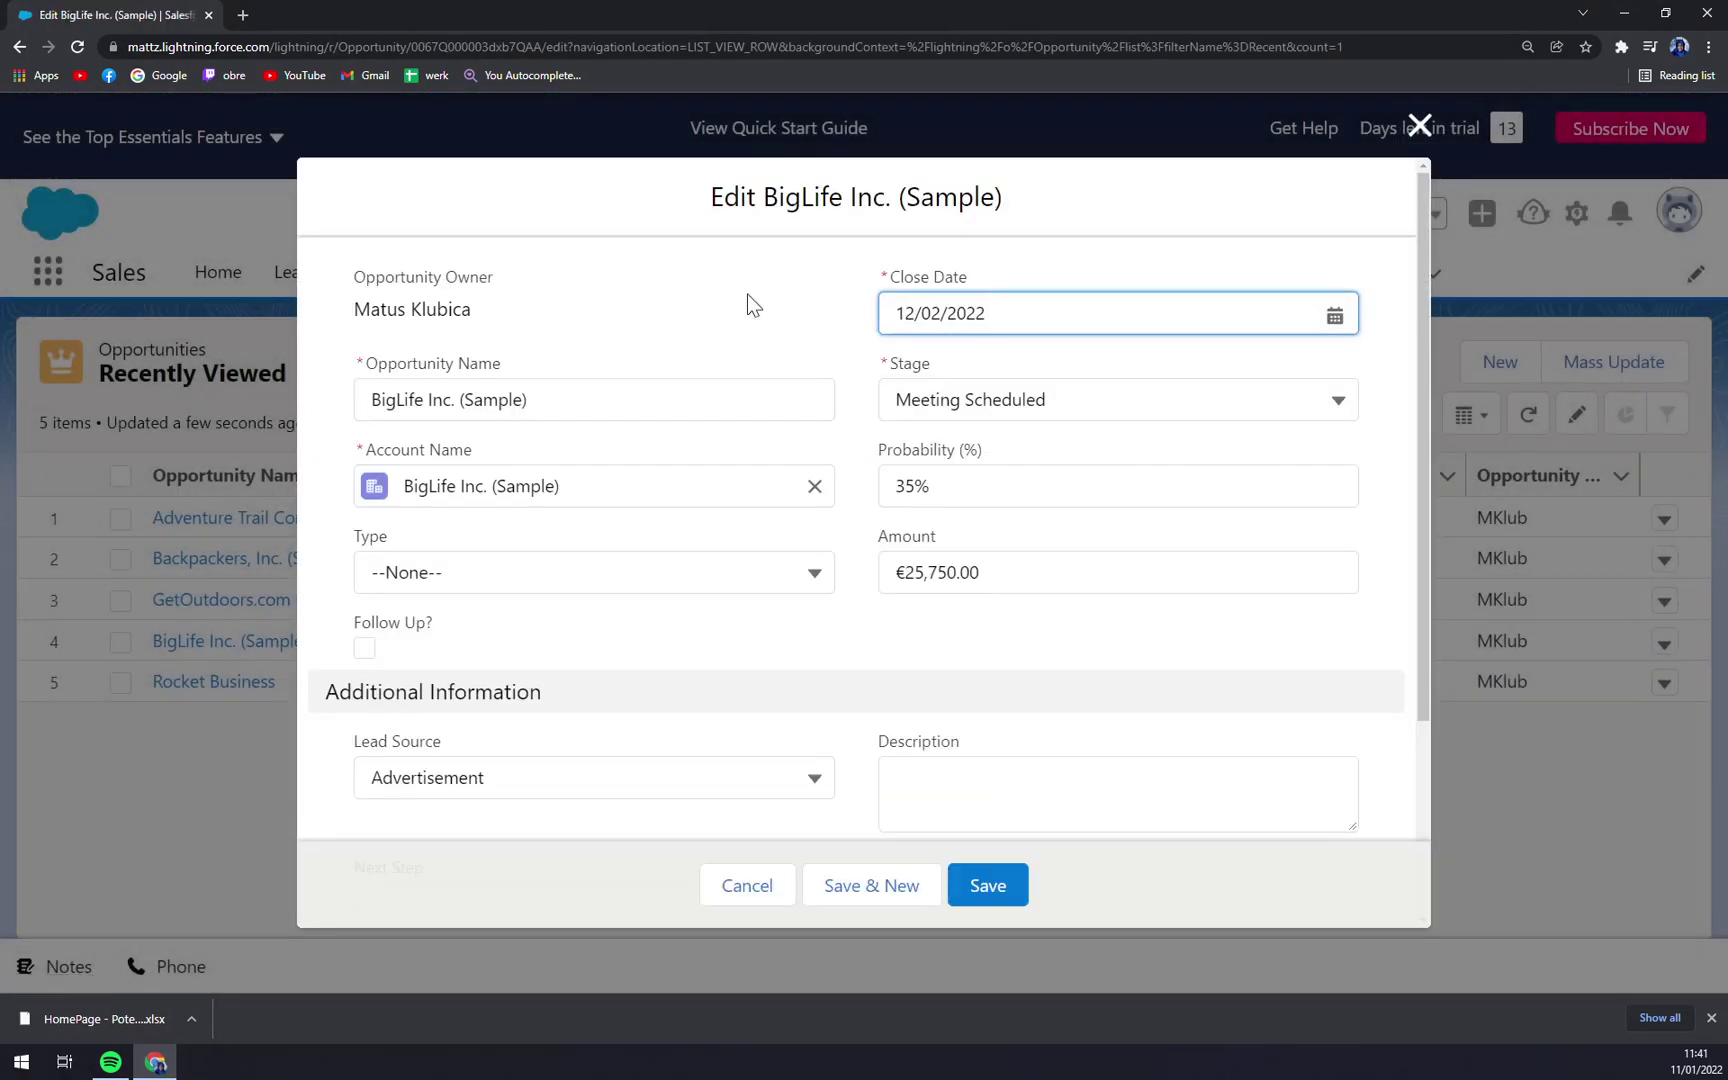
{"action": "left_click", "coordinate": [1419, 125]}
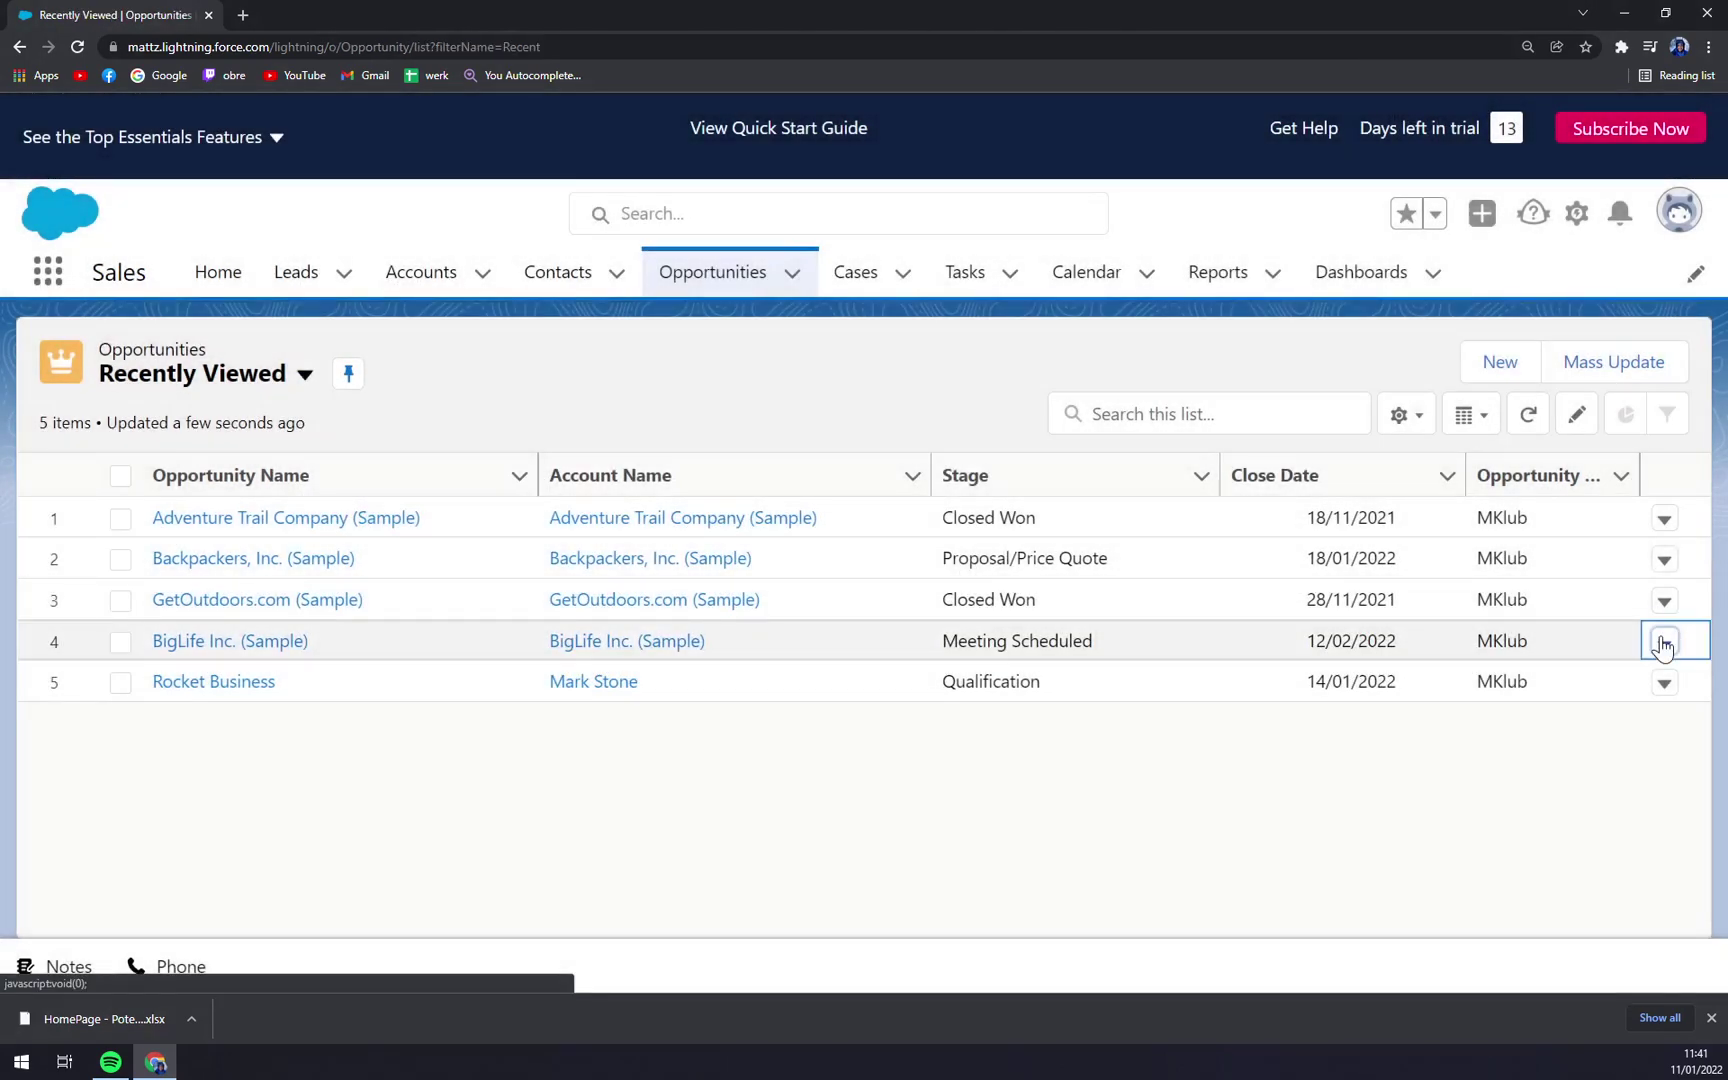
Start a Change Owner for BigLife Inc. (Sample), then close it without submitting.
{"action": "left_click", "coordinate": [1664, 643]}
{"action": "left_click", "coordinate": [1600, 783]}
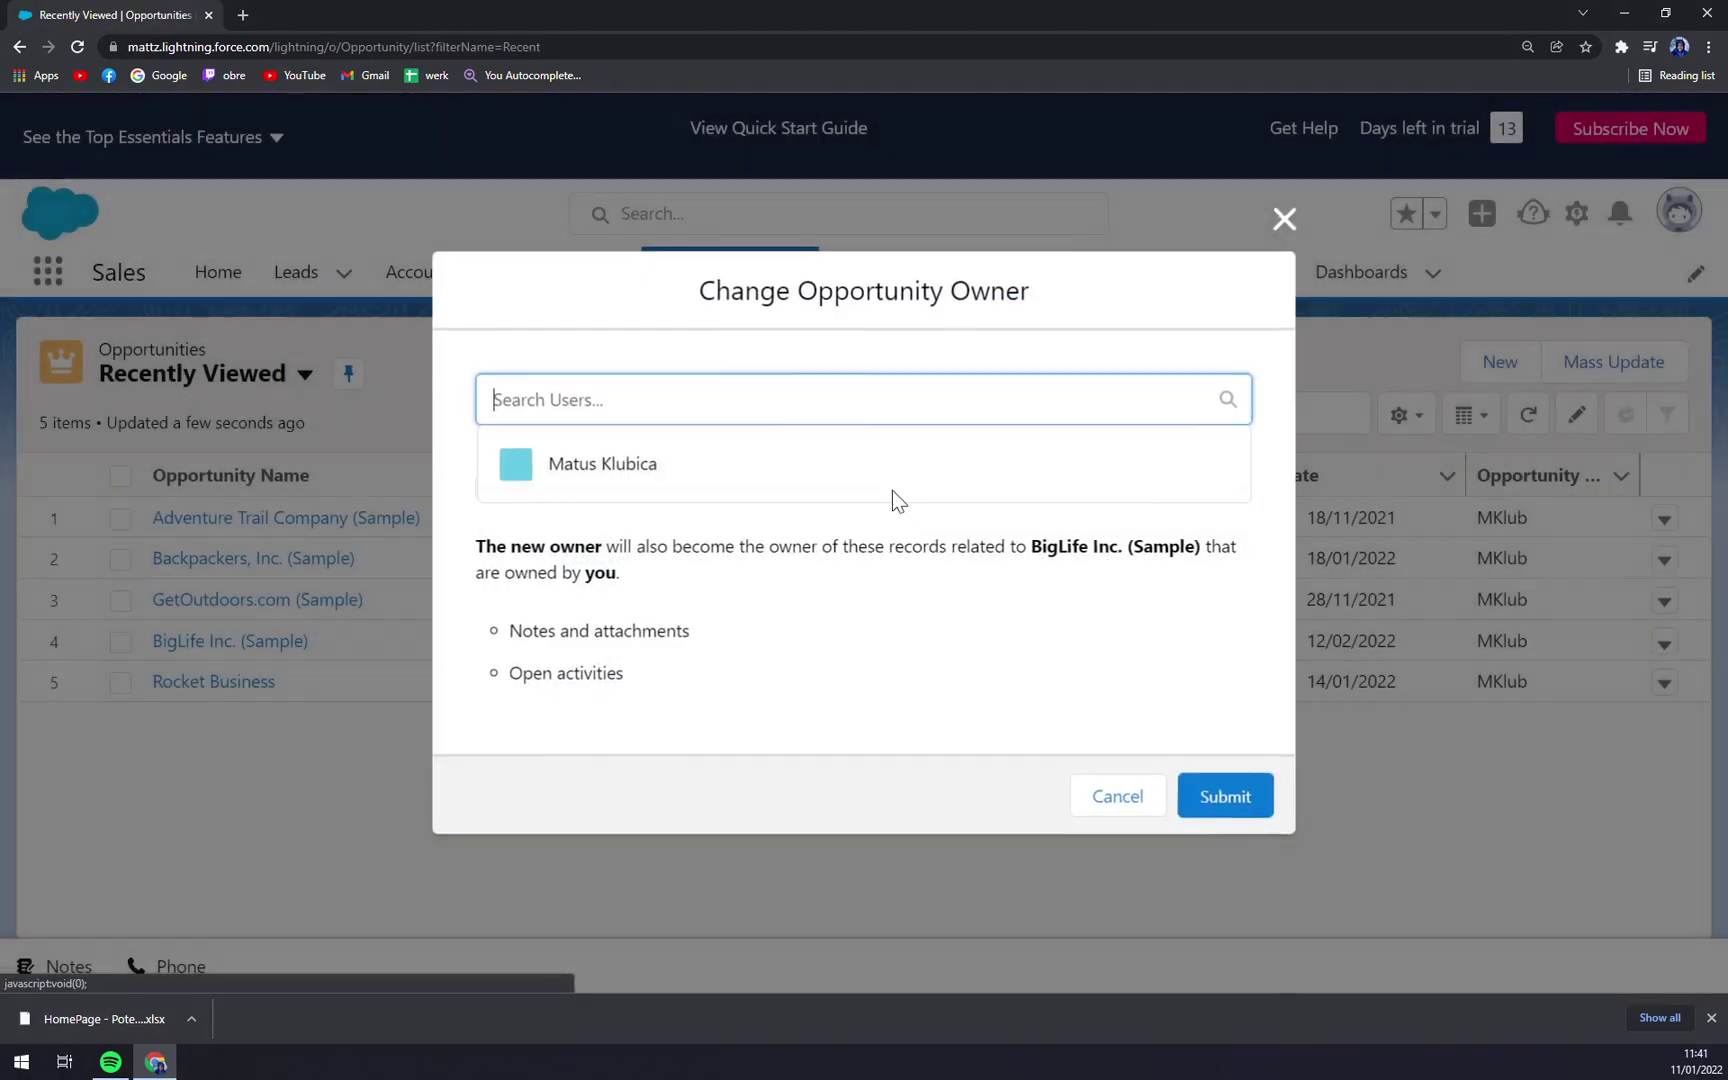
{"action": "left_click", "coordinate": [640, 478]}
{"action": "left_click", "coordinate": [732, 493]}
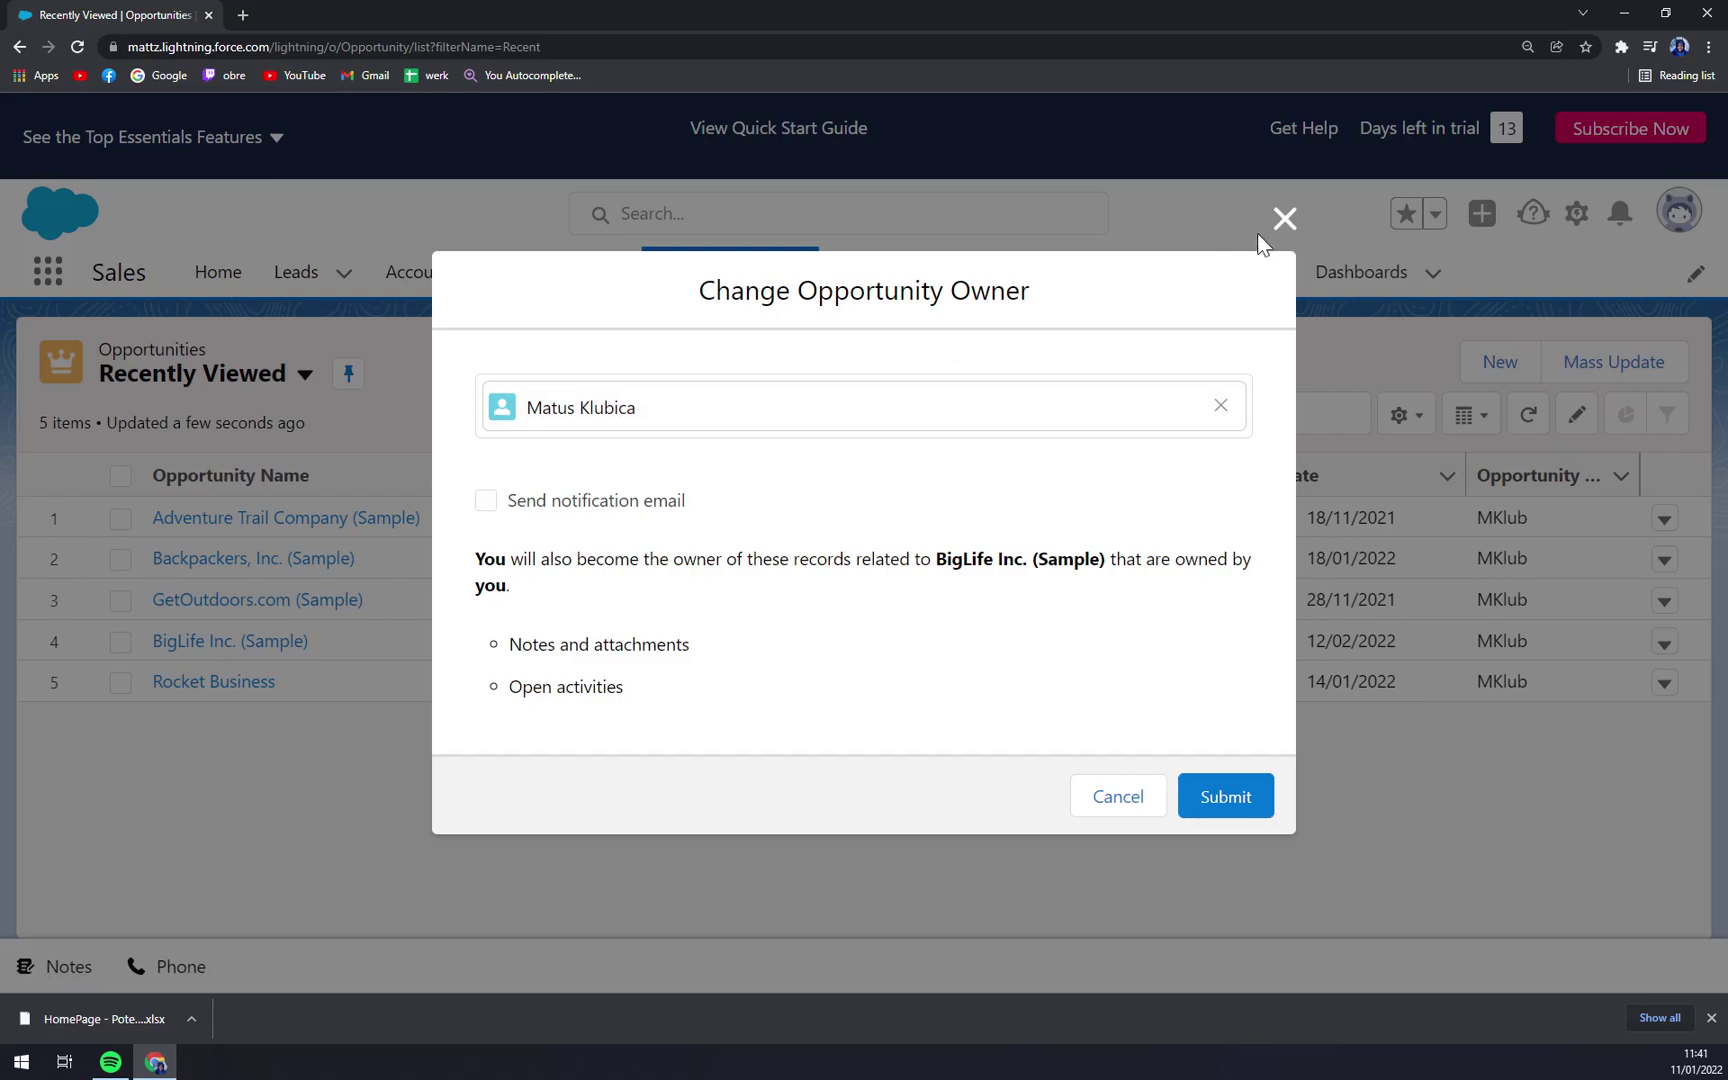
{"action": "left_click", "coordinate": [1283, 220]}
Delete BigLife Inc. (Sample) from its row menu and confirm the deletion.
{"action": "left_click", "coordinate": [1664, 642]}
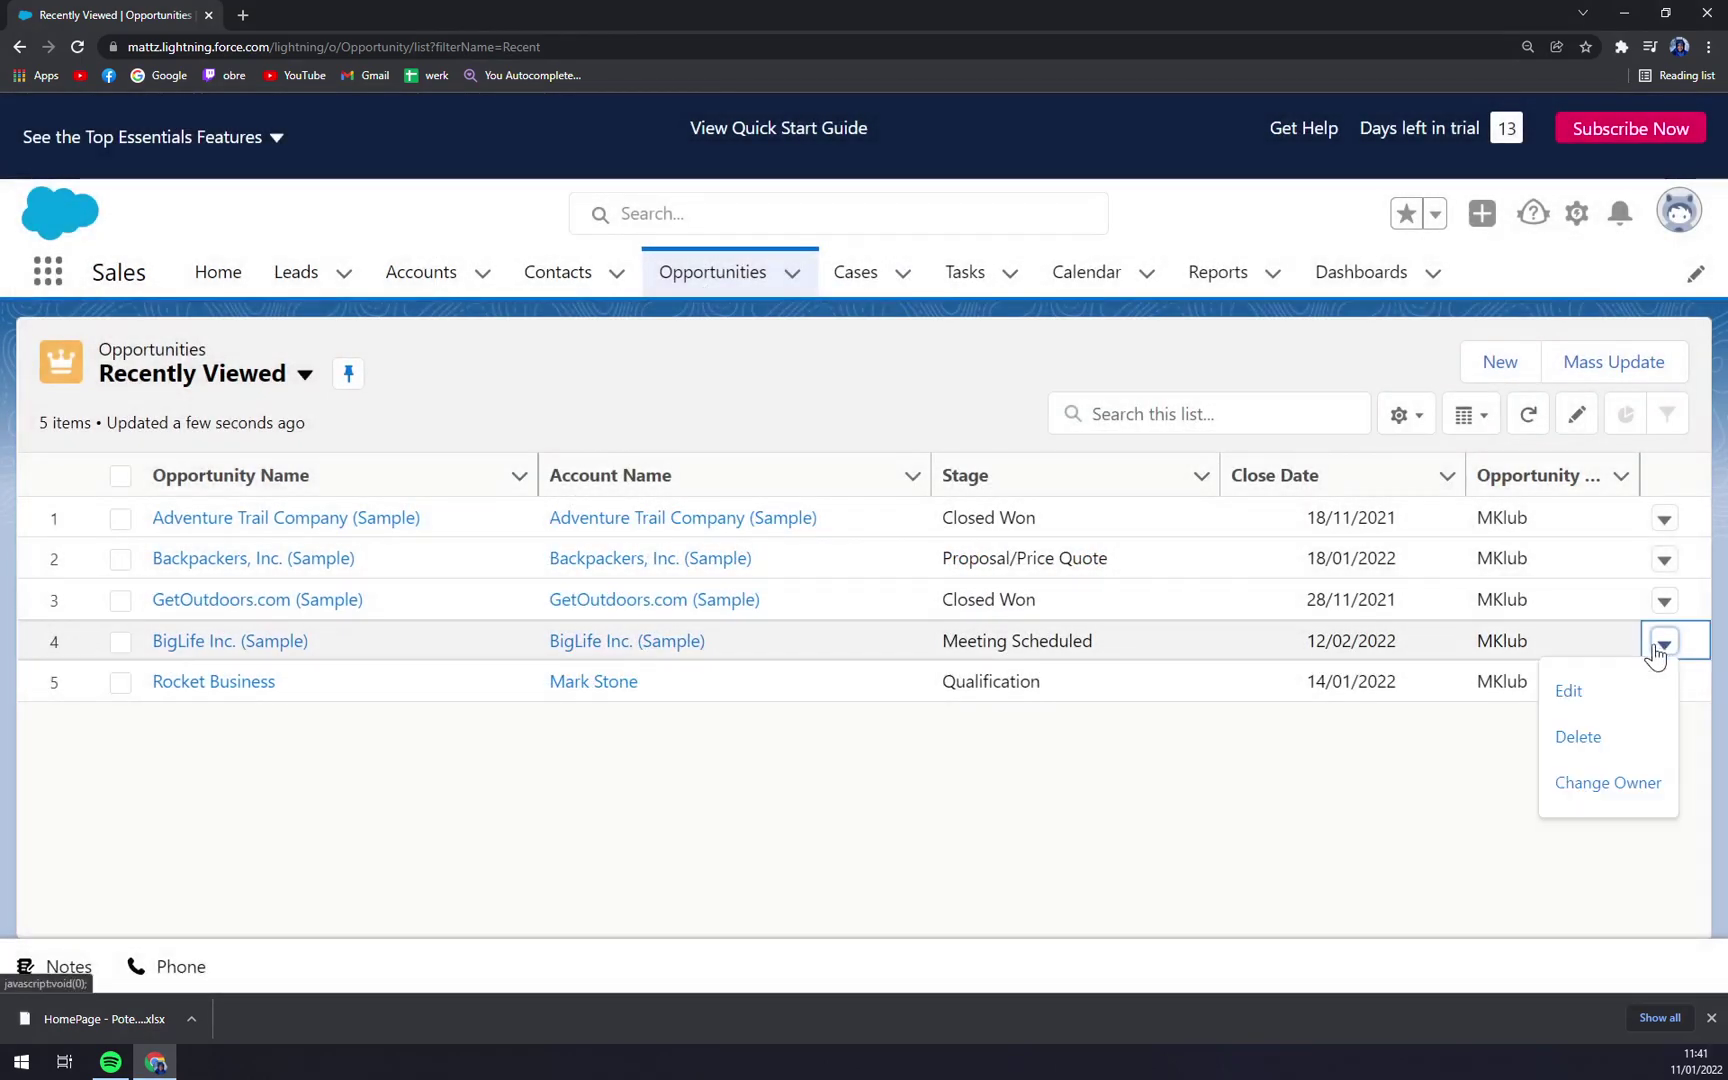
{"action": "left_click", "coordinate": [1578, 733]}
{"action": "left_click", "coordinate": [1226, 617]}
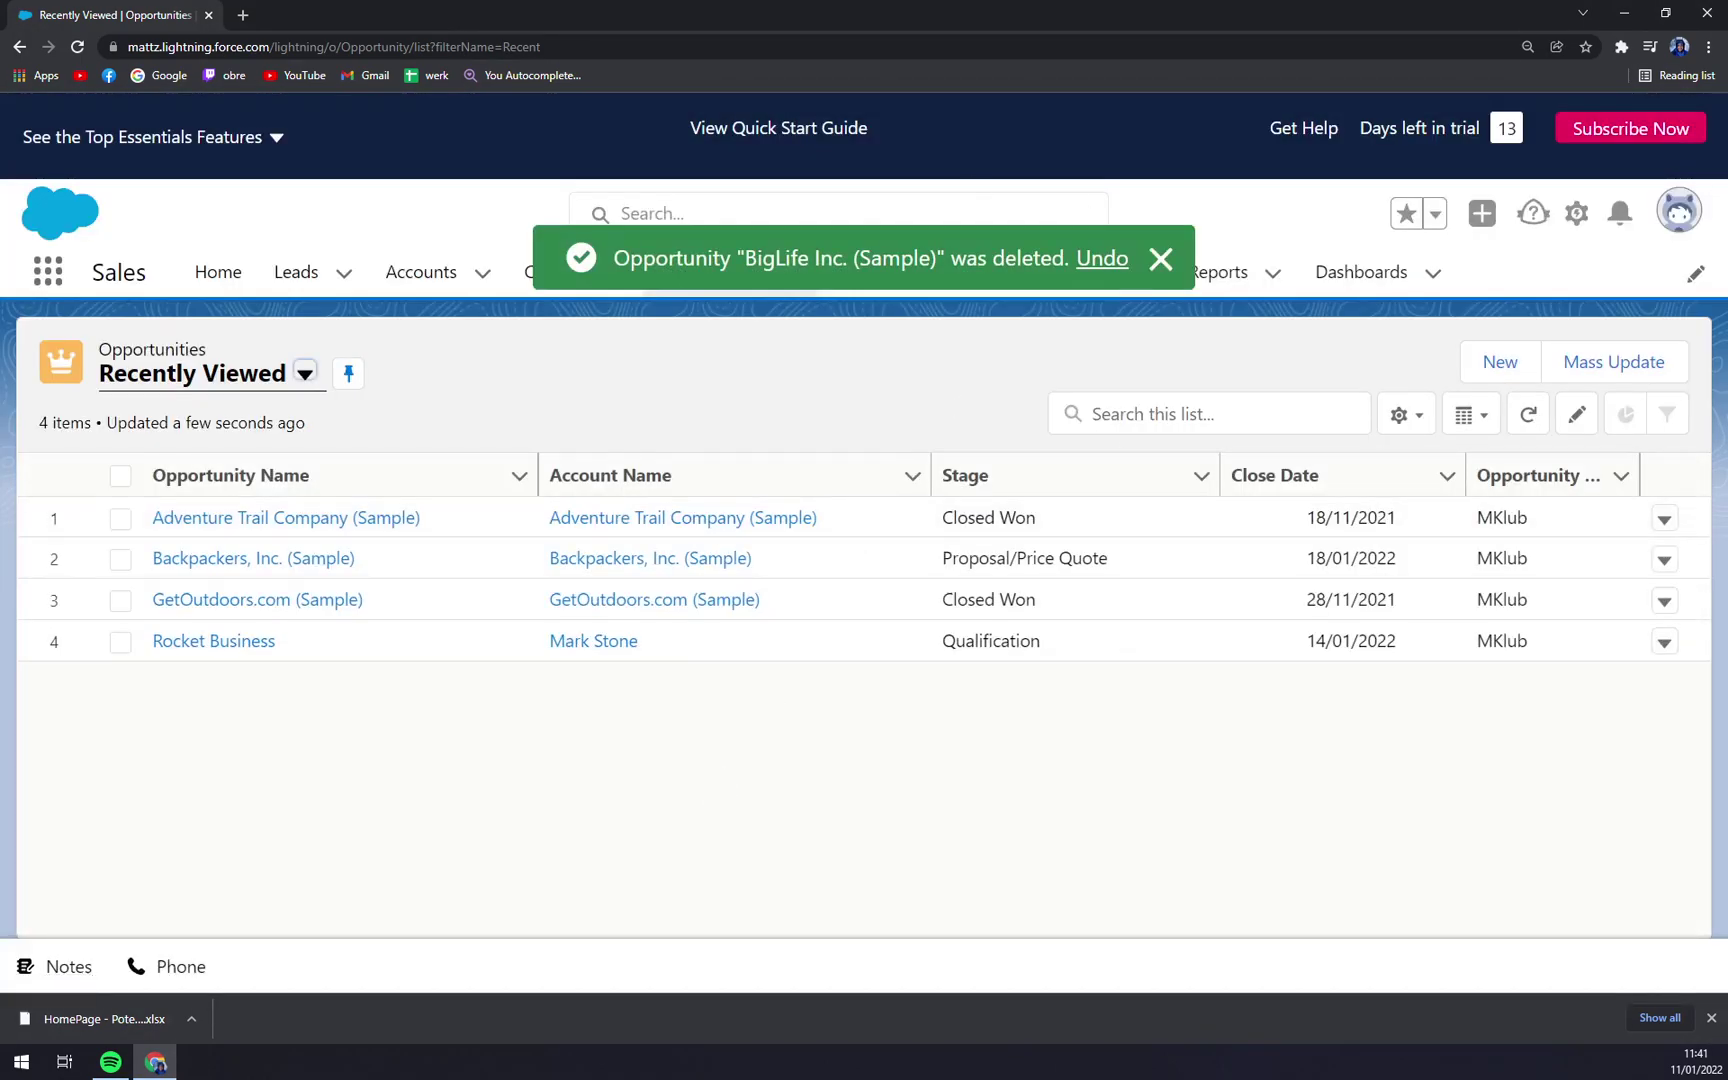